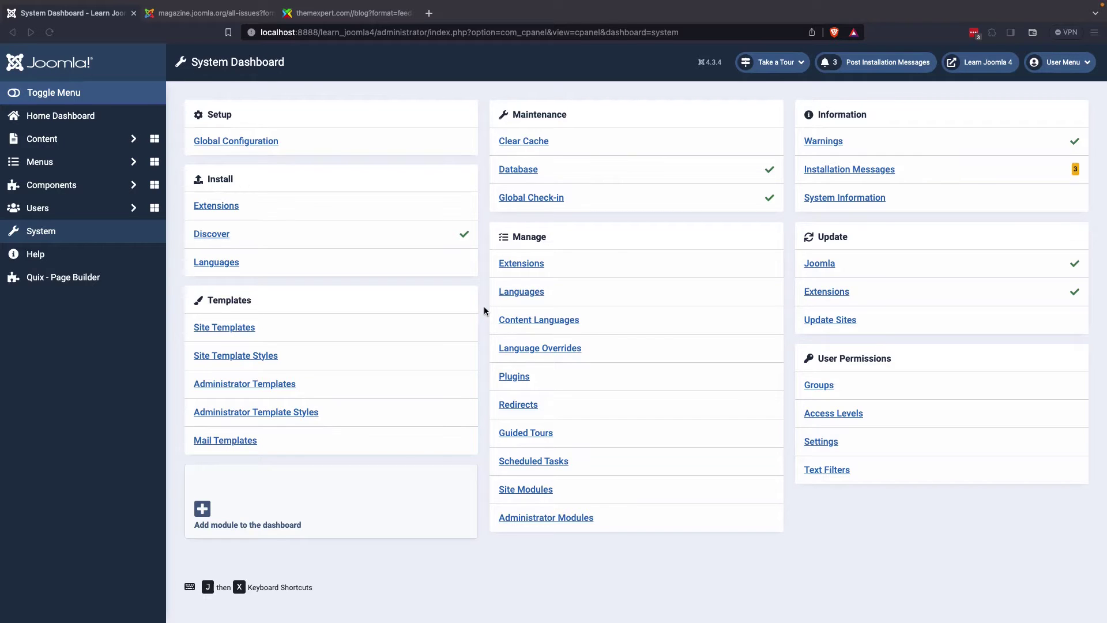
Step: Create a new News Feeds category titled 'Feeds' and save it
click(132, 186)
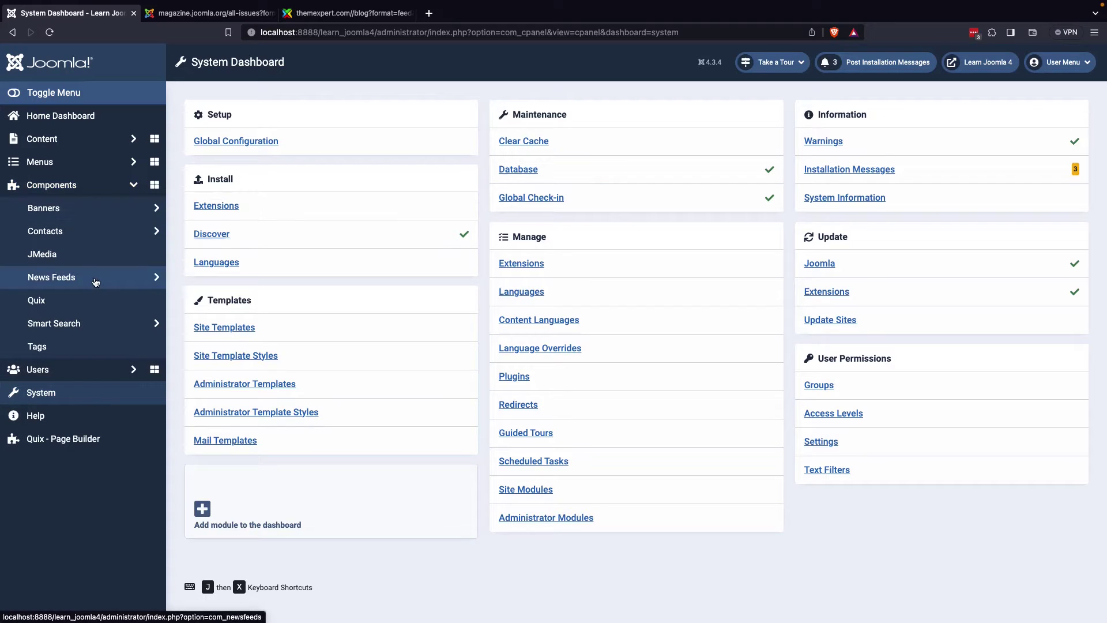
click(96, 282)
click(65, 301)
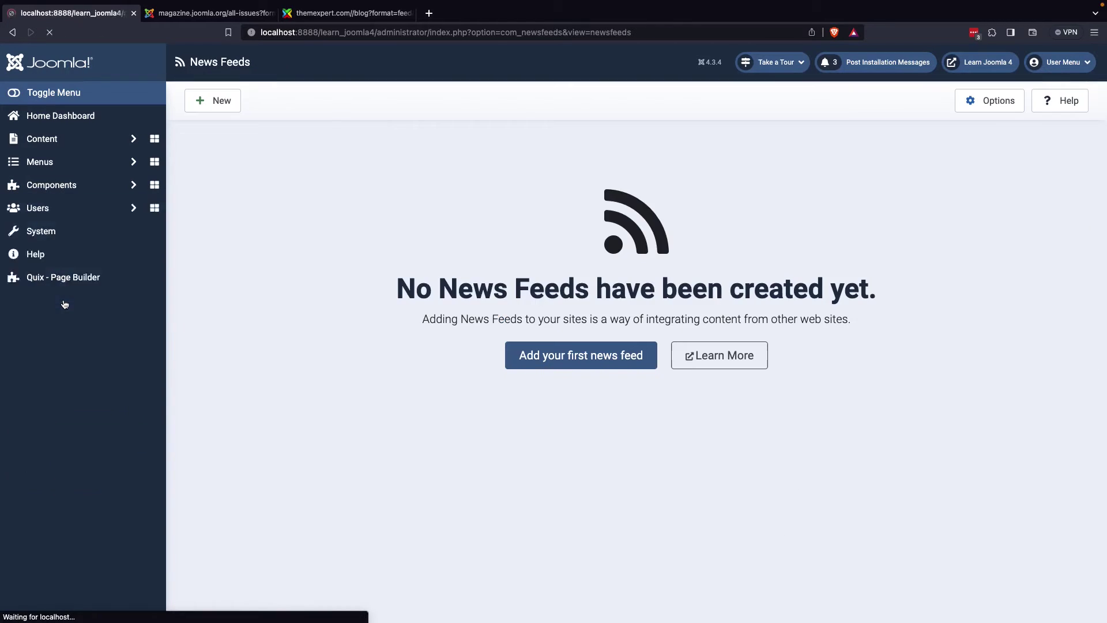
click(55, 322)
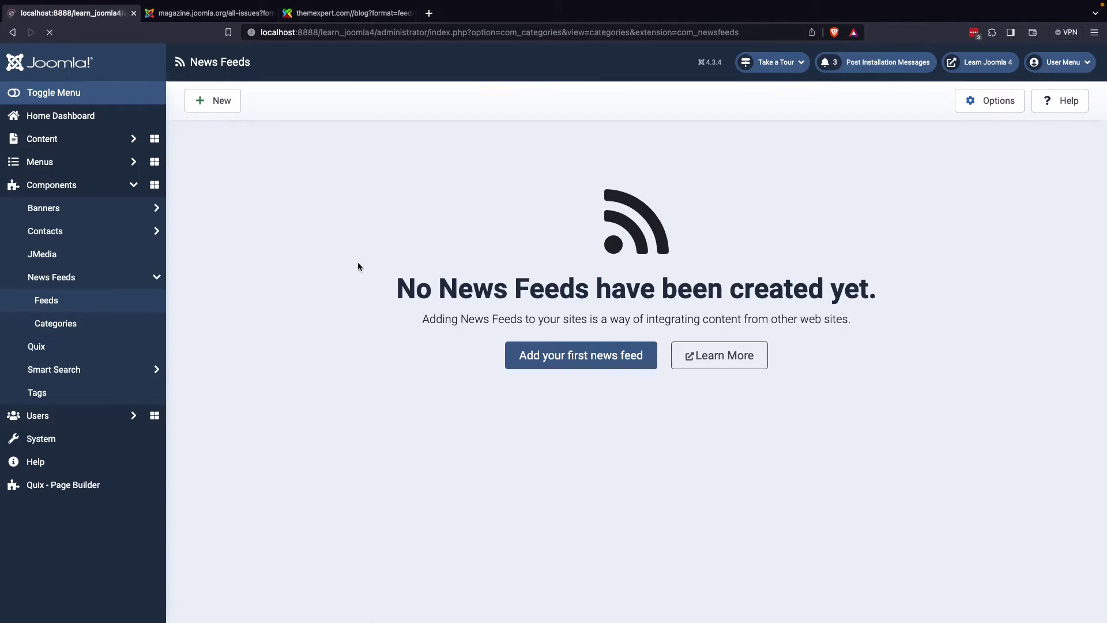
click(212, 100)
text(Feeds)
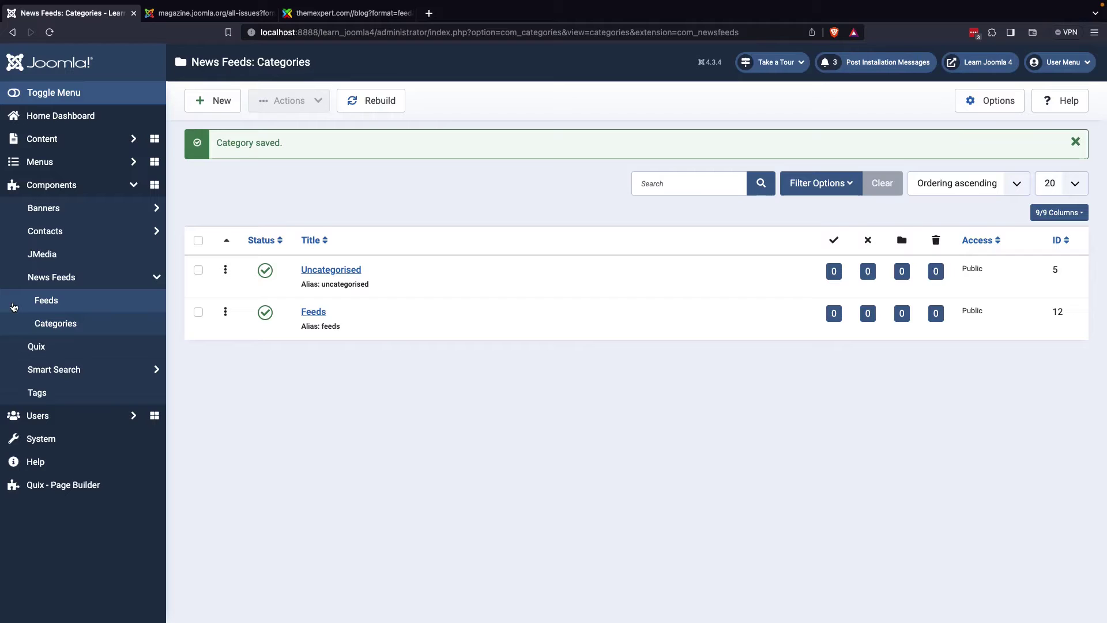
Step: Start a new news feed and copy the magazine.joomla.org RSS address
click(14, 307)
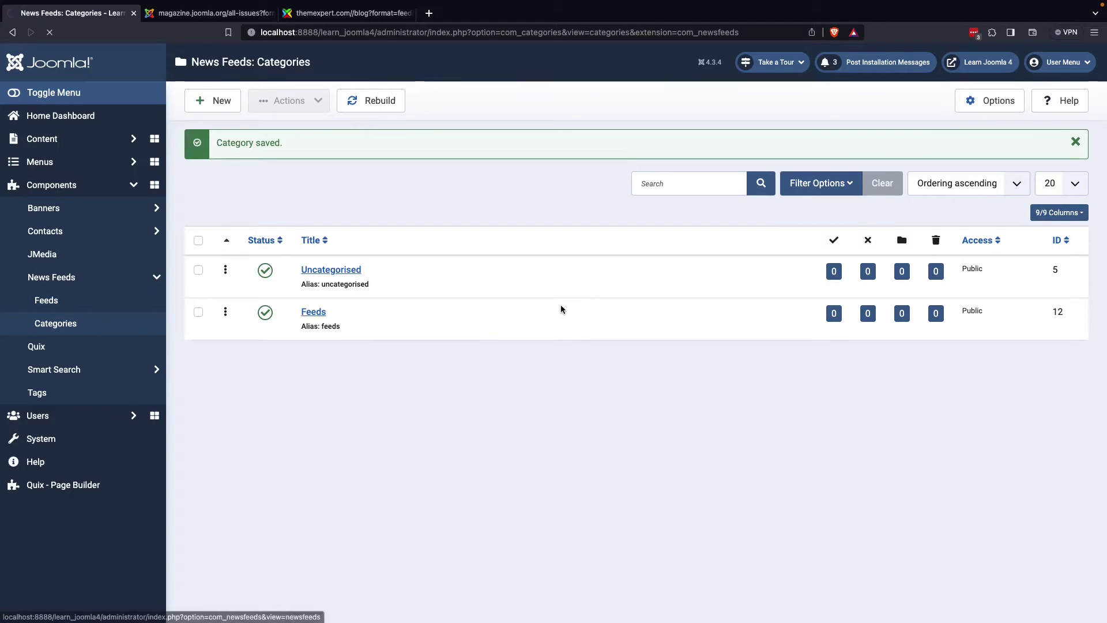
click(215, 107)
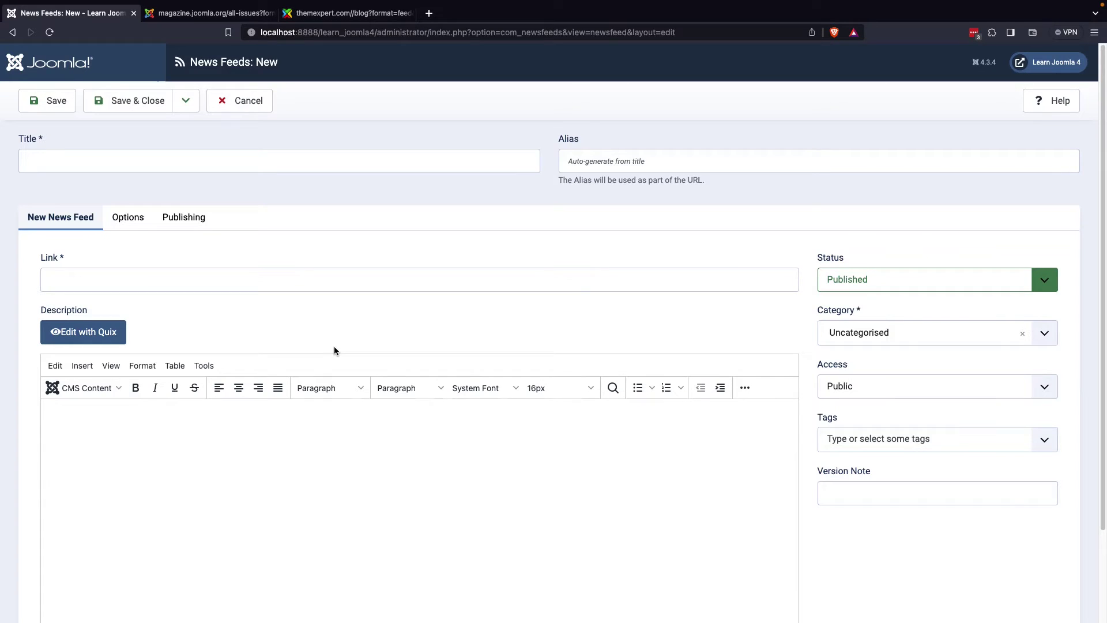
click(211, 14)
click(405, 33)
key(super+c)
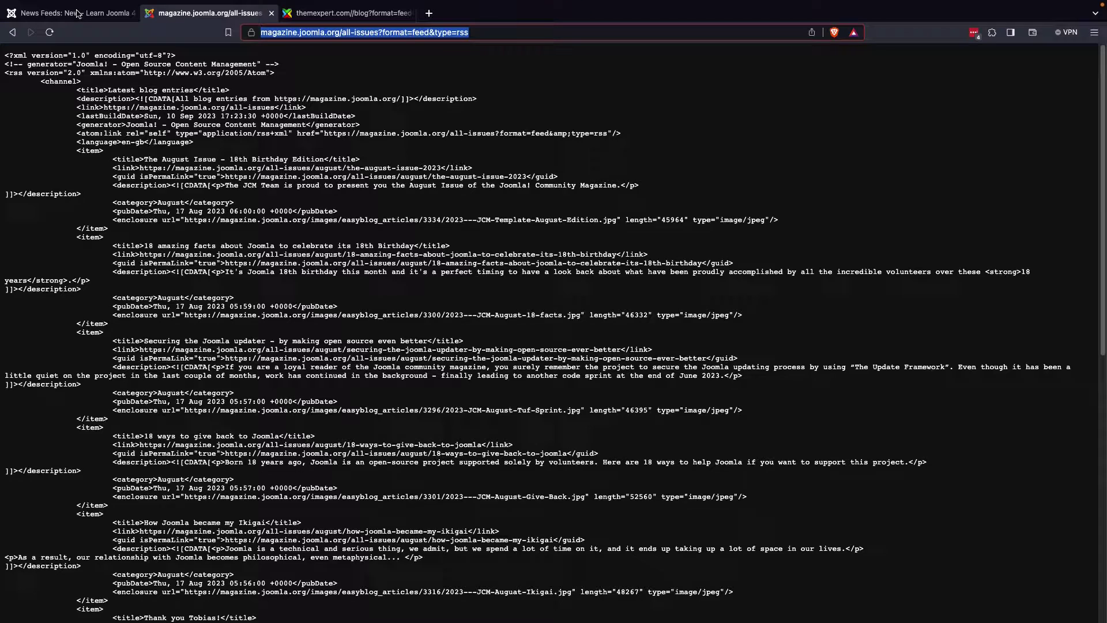
click(78, 12)
Step: Title the feed 'Joomla Magazine' and paste the RSS address as its link
click(168, 160)
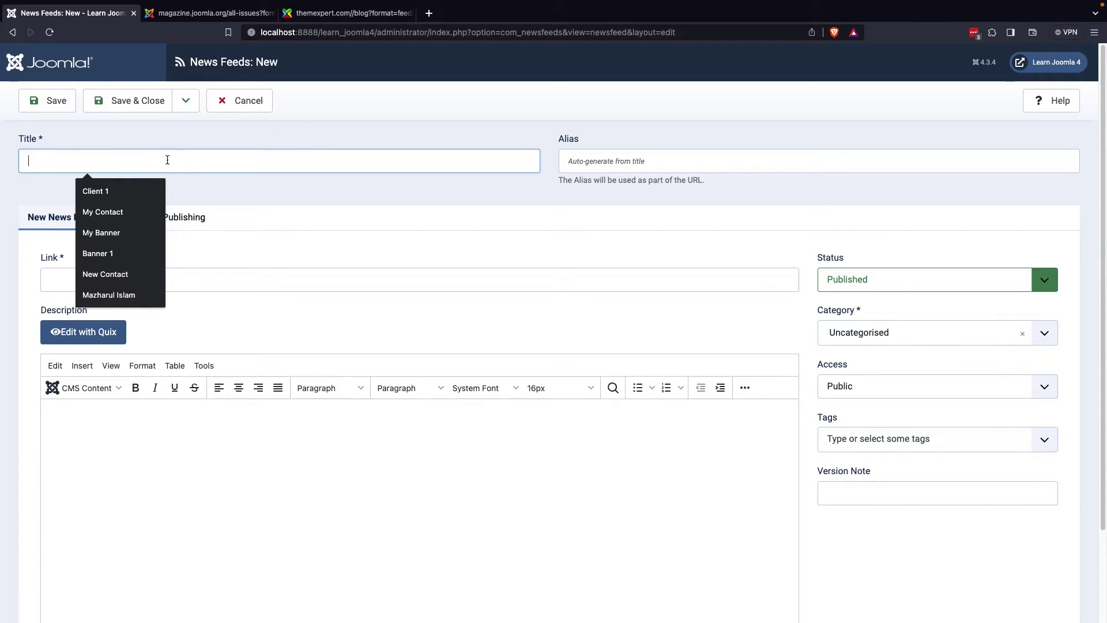
text(Joomla Maga)
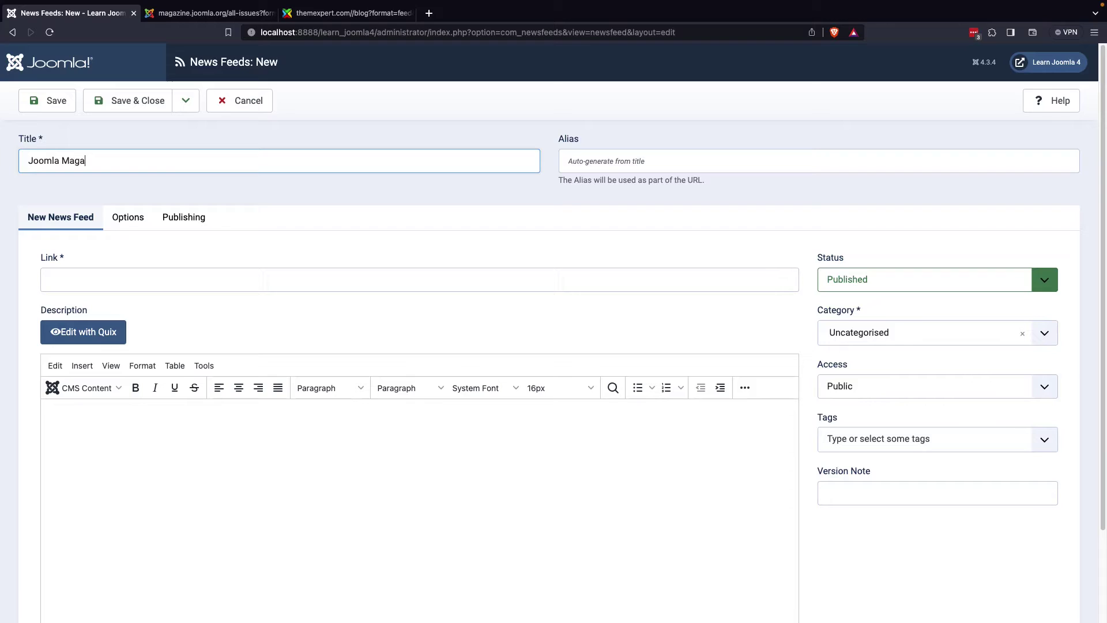
text(zine)
click(190, 277)
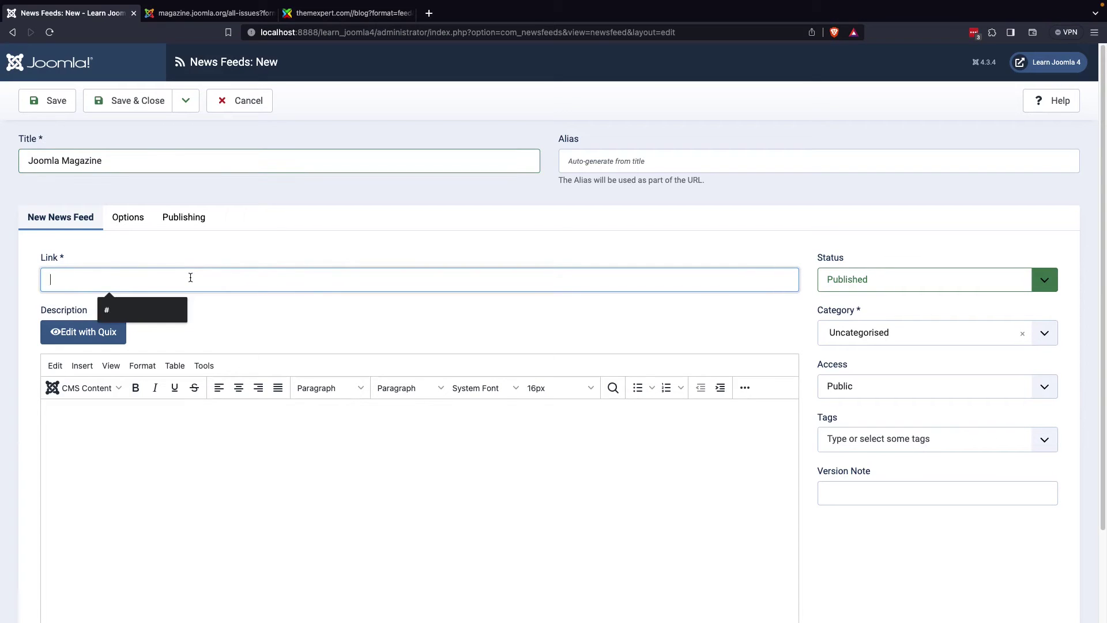
key(super+v)
Step: Add a short description, assign the Feeds category, and save the feed
click(167, 441)
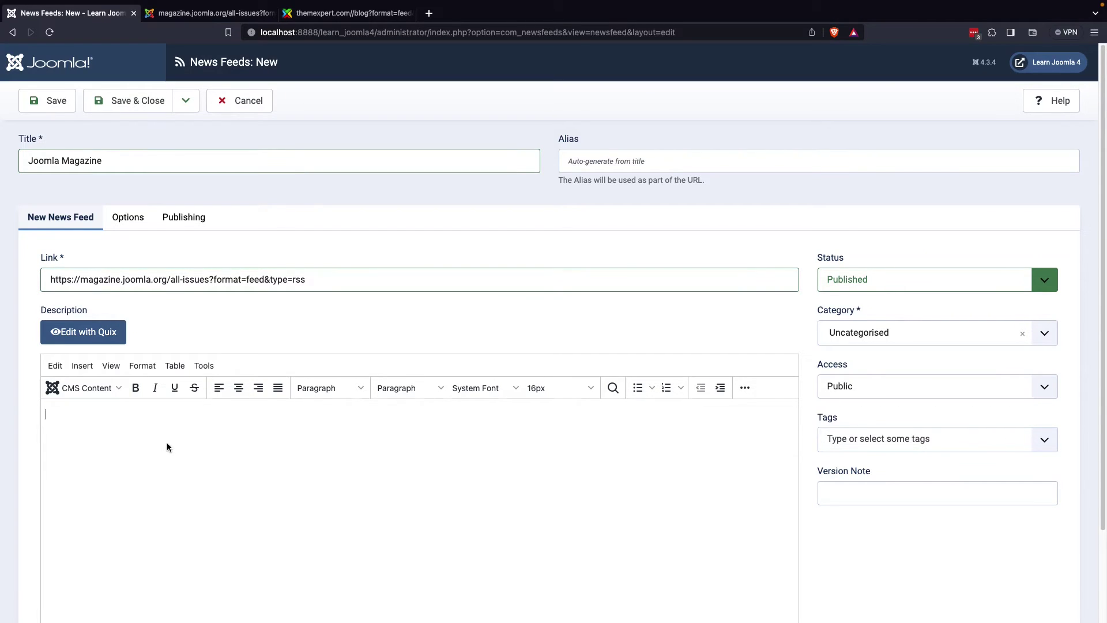
text(This)
key(BackSpace)
key(BackSpace)
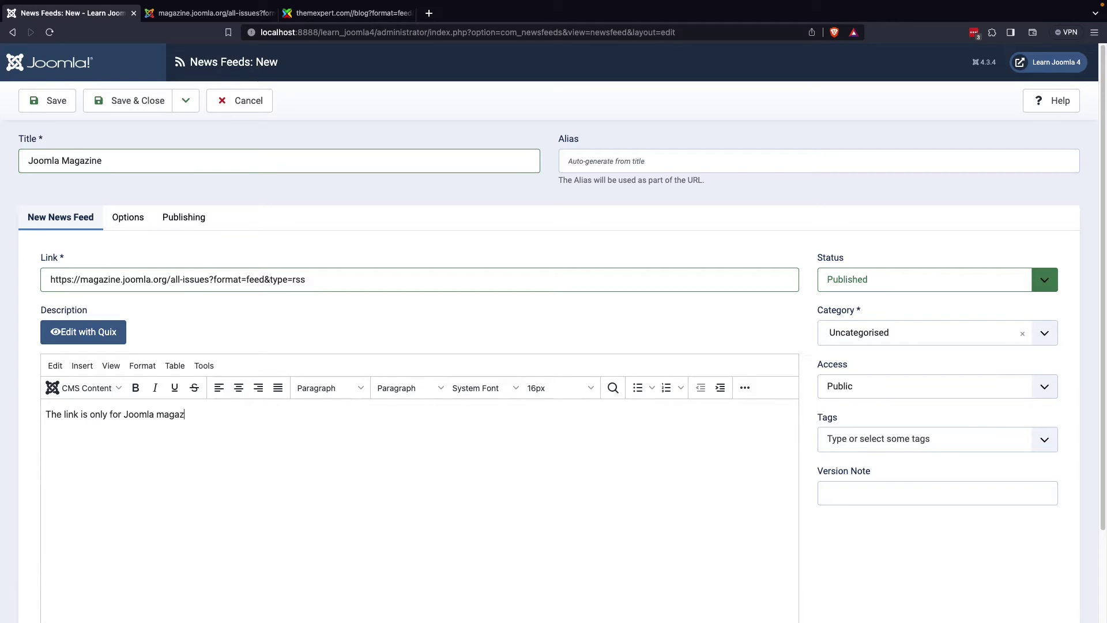
click(912, 333)
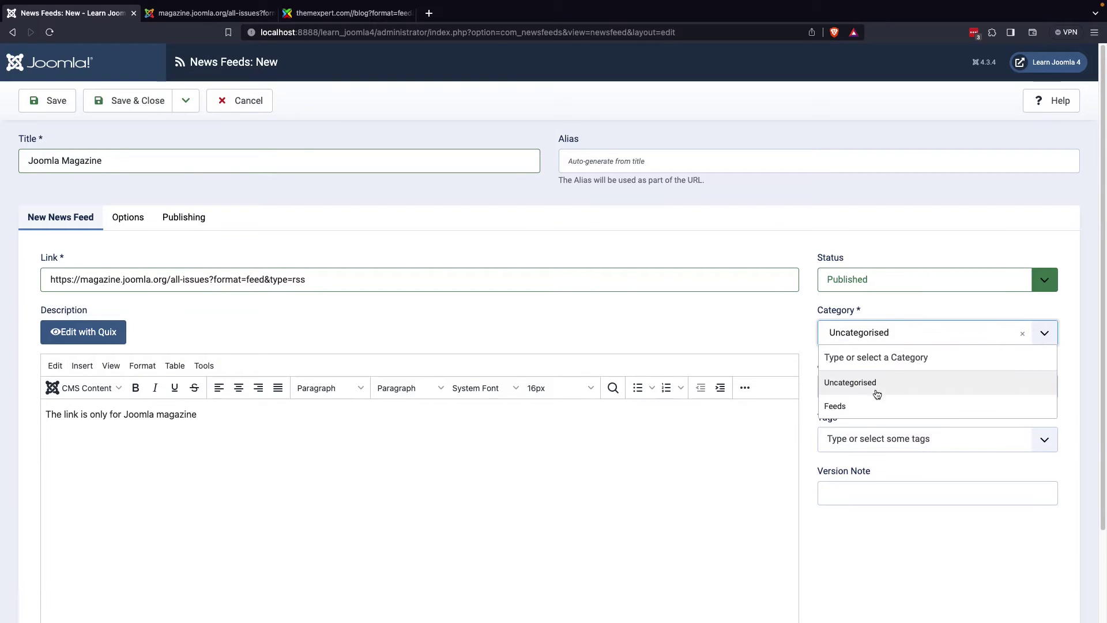
click(845, 407)
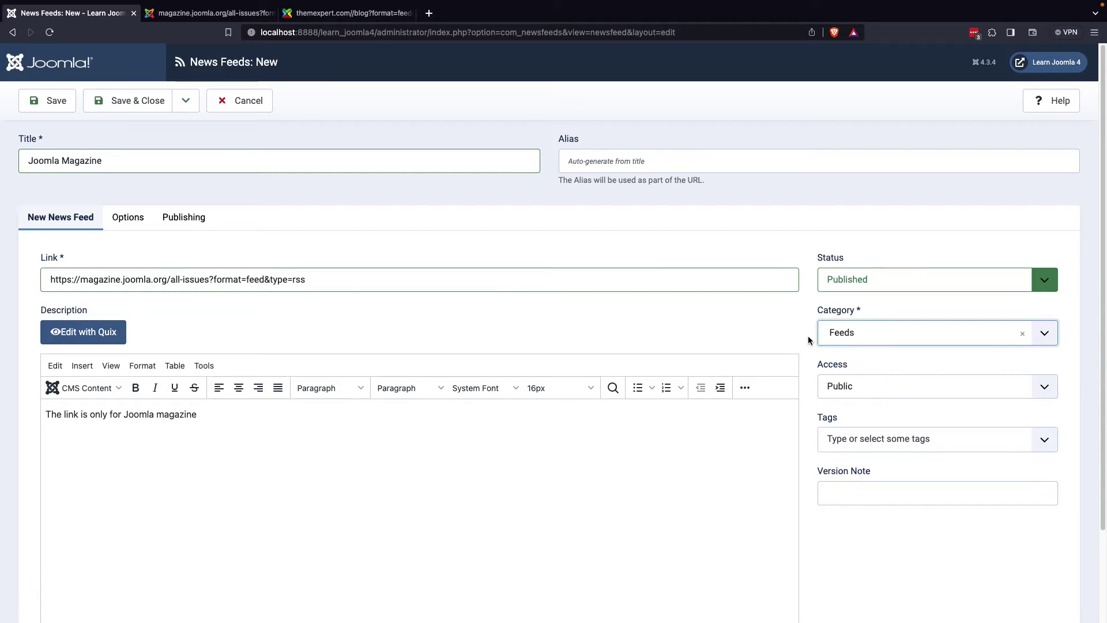
click(120, 108)
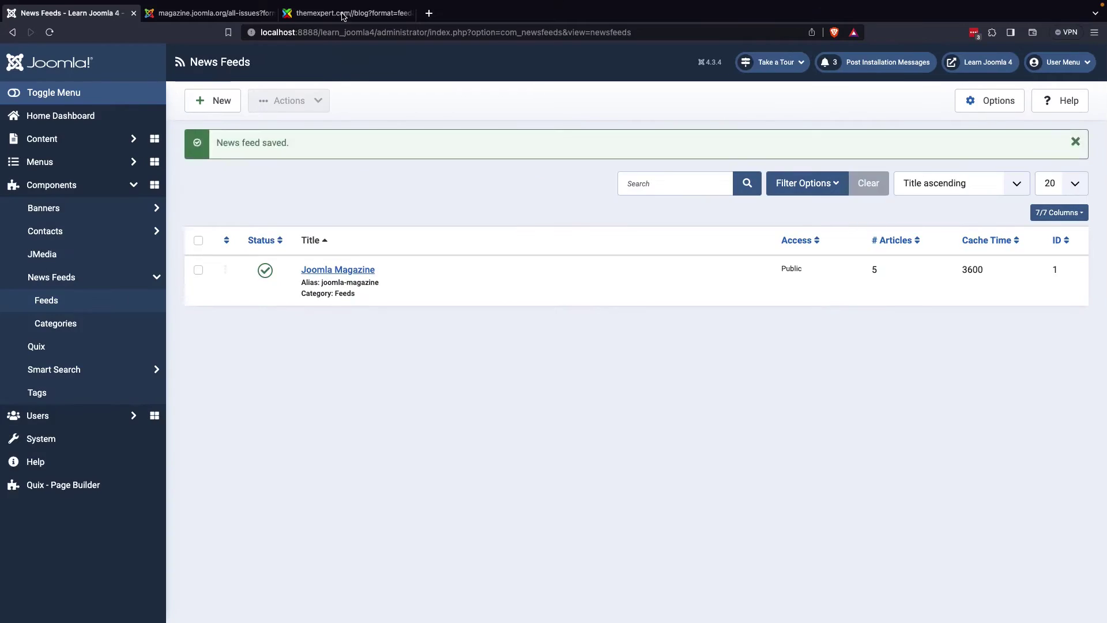
Step: Copy the ThemeXpert feed URL into a new feed titled 'ThemeXpert Blog'
click(346, 13)
click(333, 32)
key(super+c)
click(75, 13)
click(216, 107)
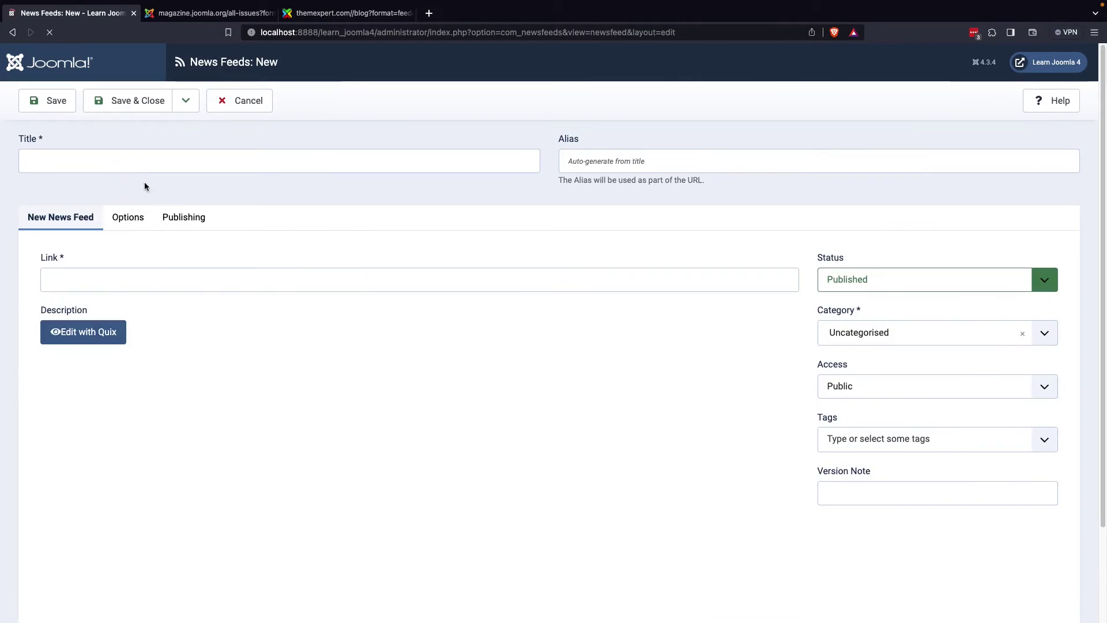
click(133, 160)
text(ThemeXpert Blo)
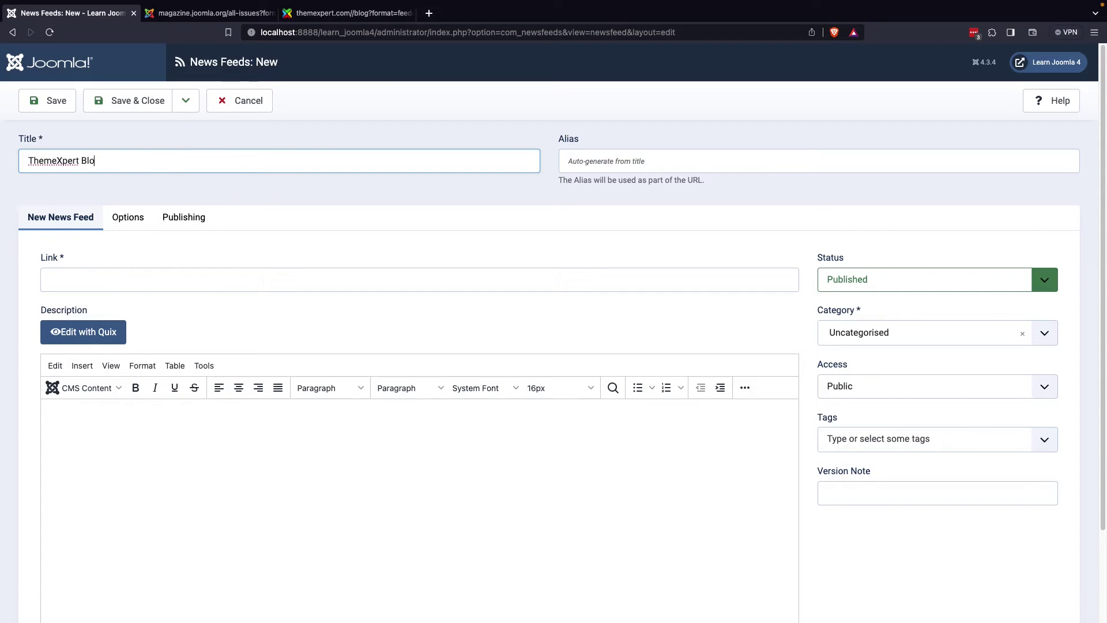
text(g)
click(144, 288)
key(super+v)
Step: Describe it as 'The link is only for ThemeX', assign Feeds category, and save
click(122, 459)
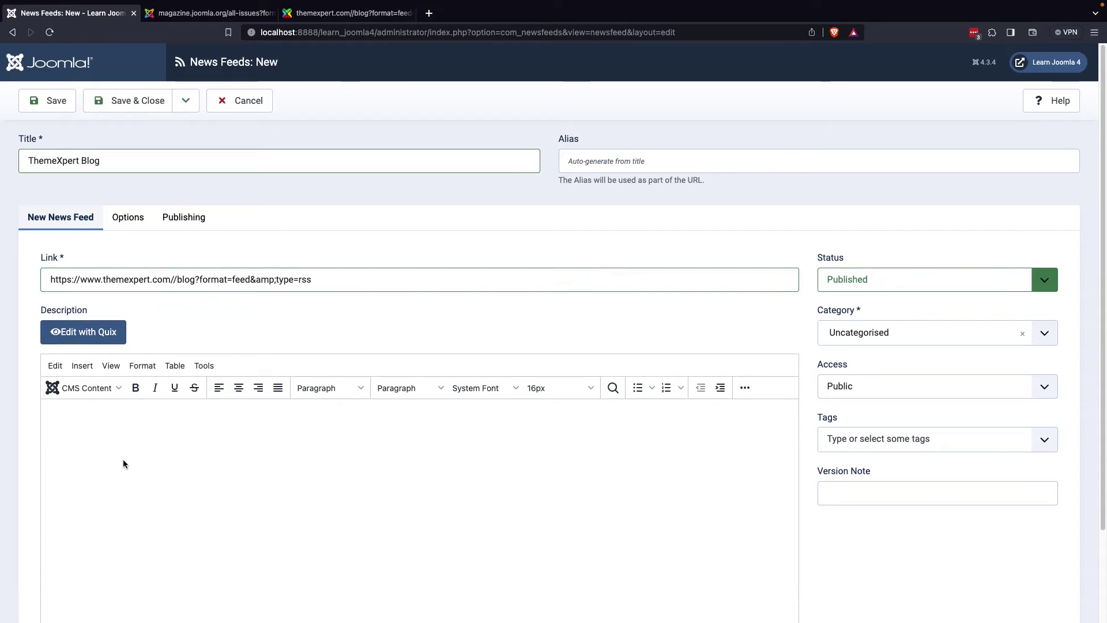
text(The link is only for ThemeXpert)
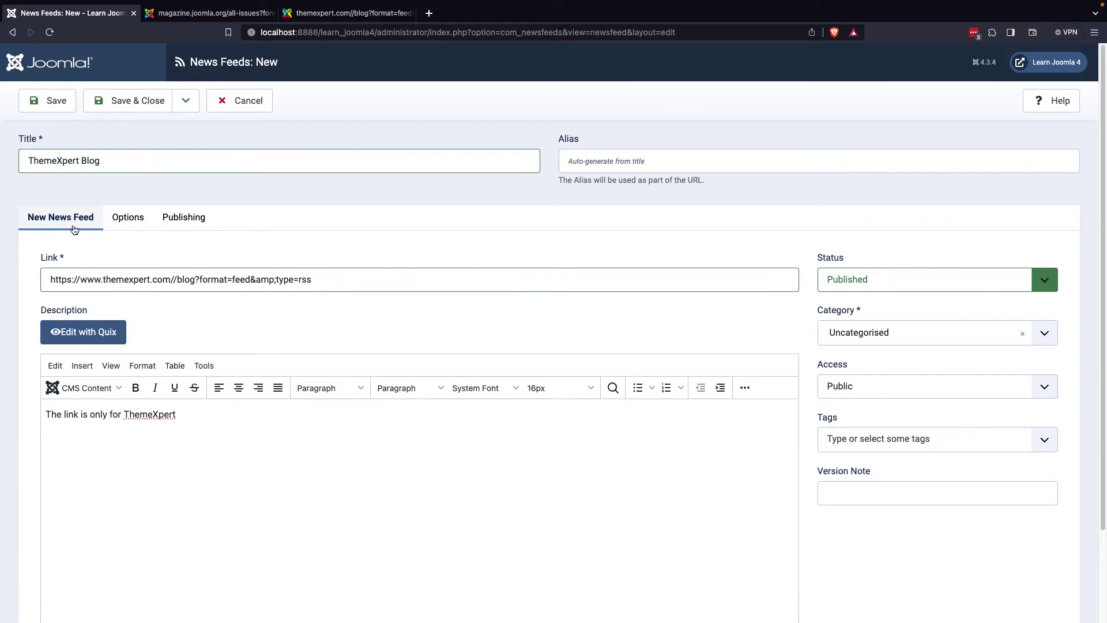
click(891, 333)
click(842, 406)
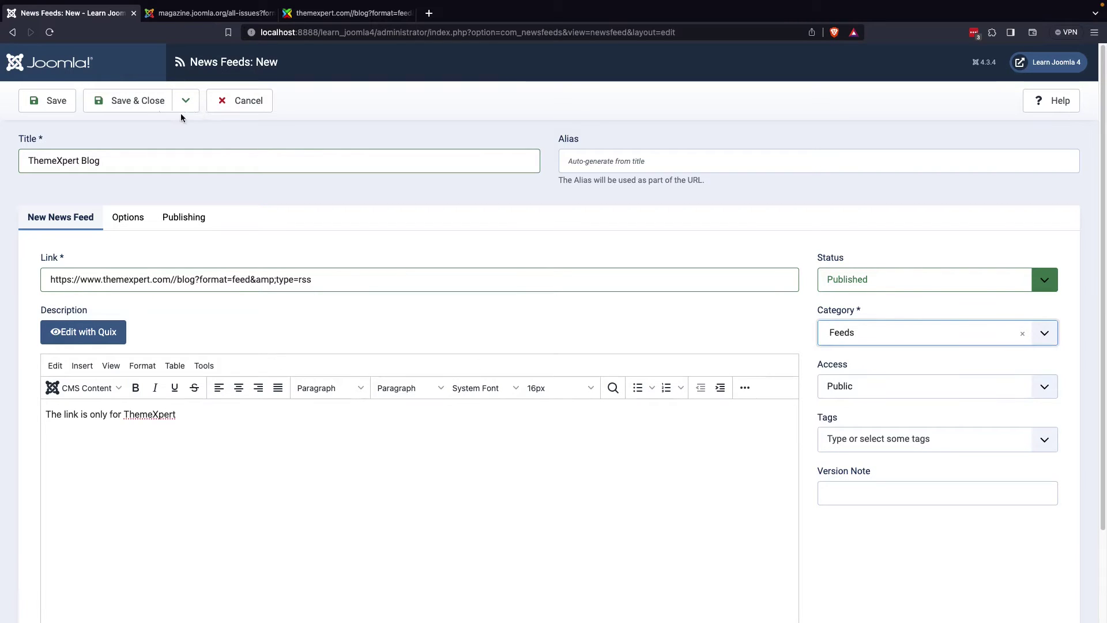
click(137, 100)
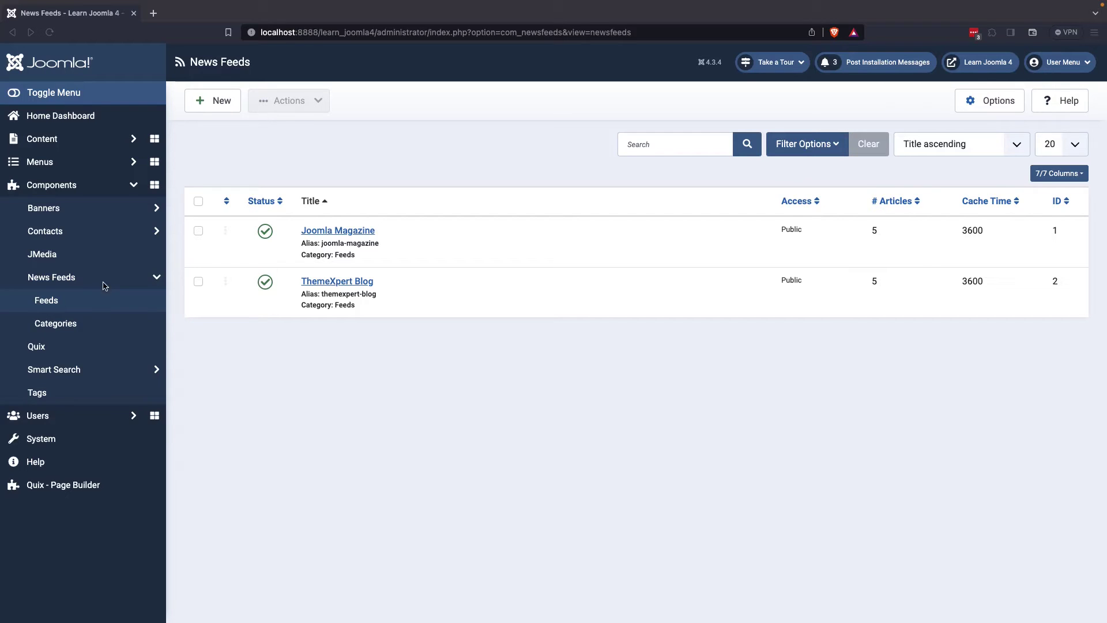
Step: Start a new Main Menu item titled 'Feeds'
click(45, 163)
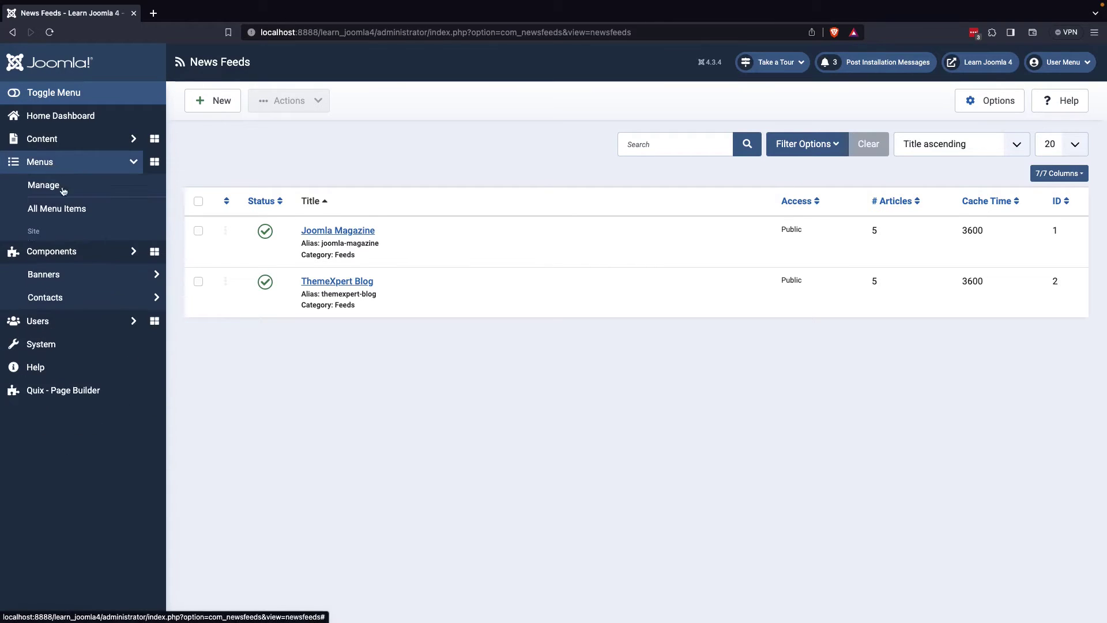
click(65, 248)
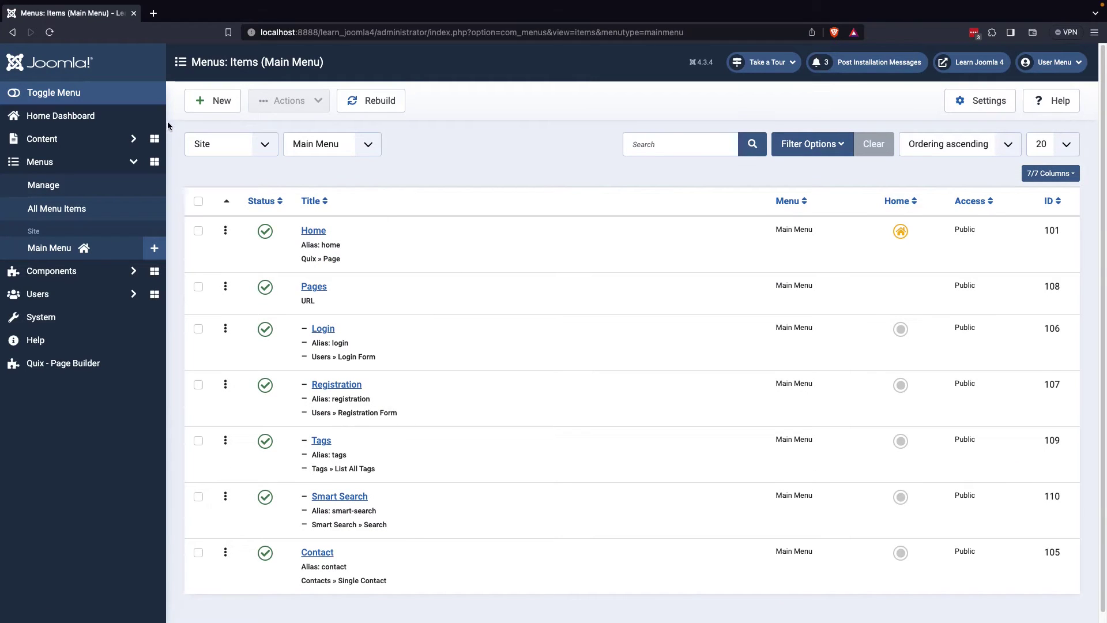
click(208, 104)
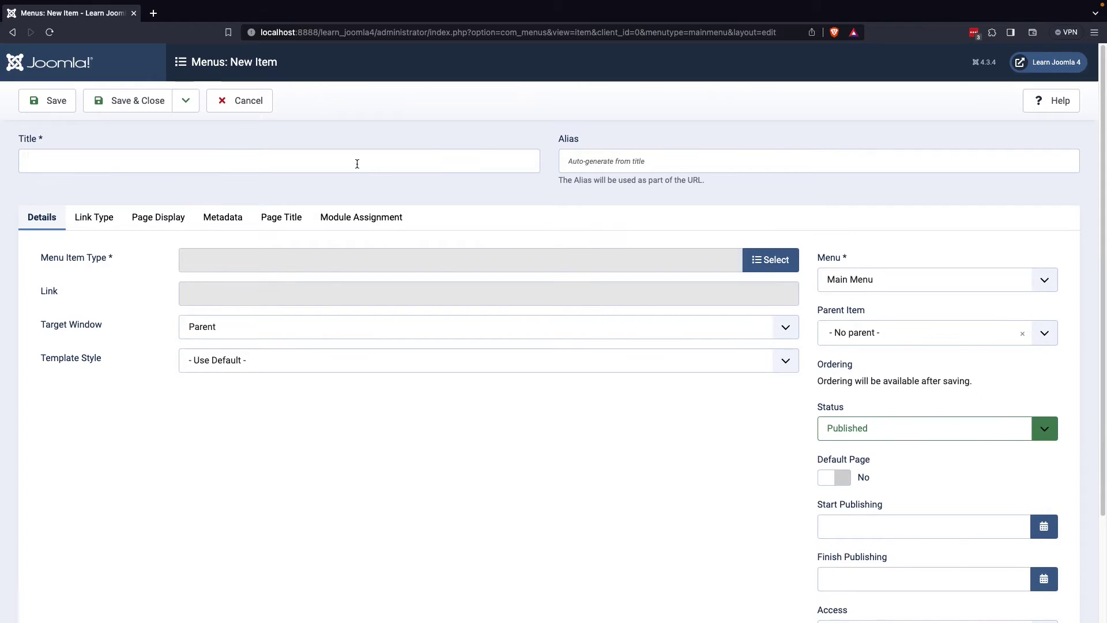
click(357, 163)
text(Fe)
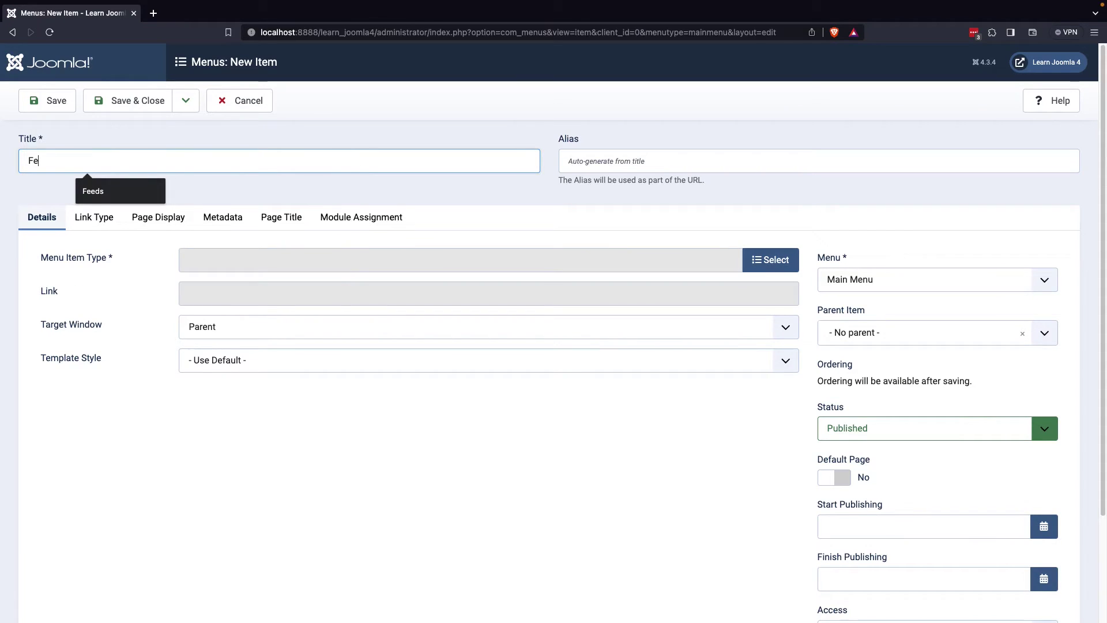
text(eds)
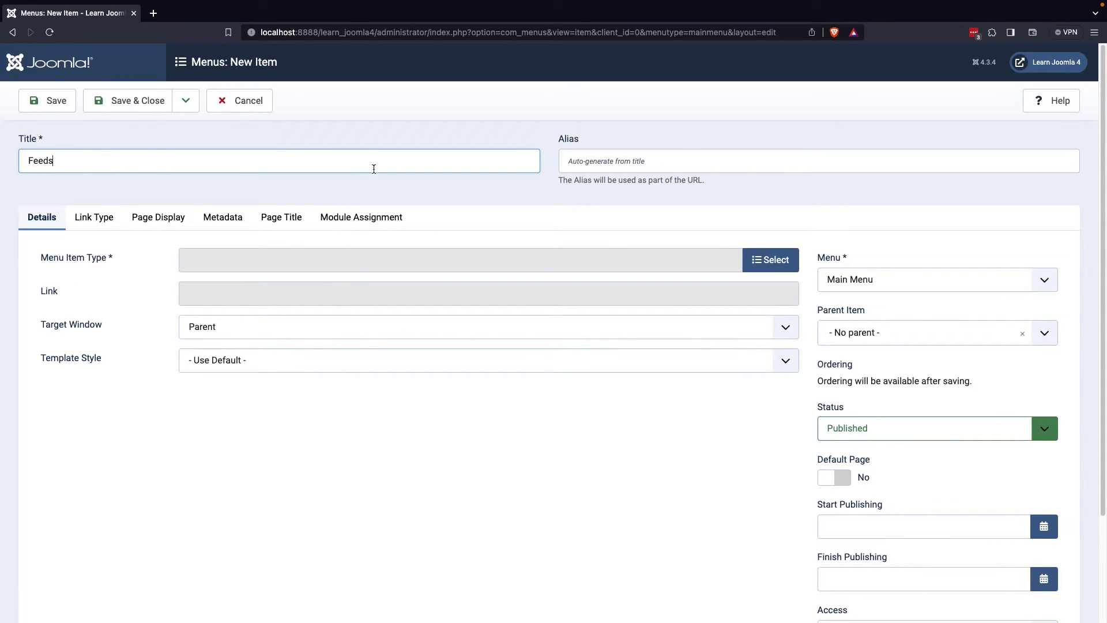
Step: Set the item type to News Feeds > List All Categories and review top-level choices
click(770, 260)
click(159, 209)
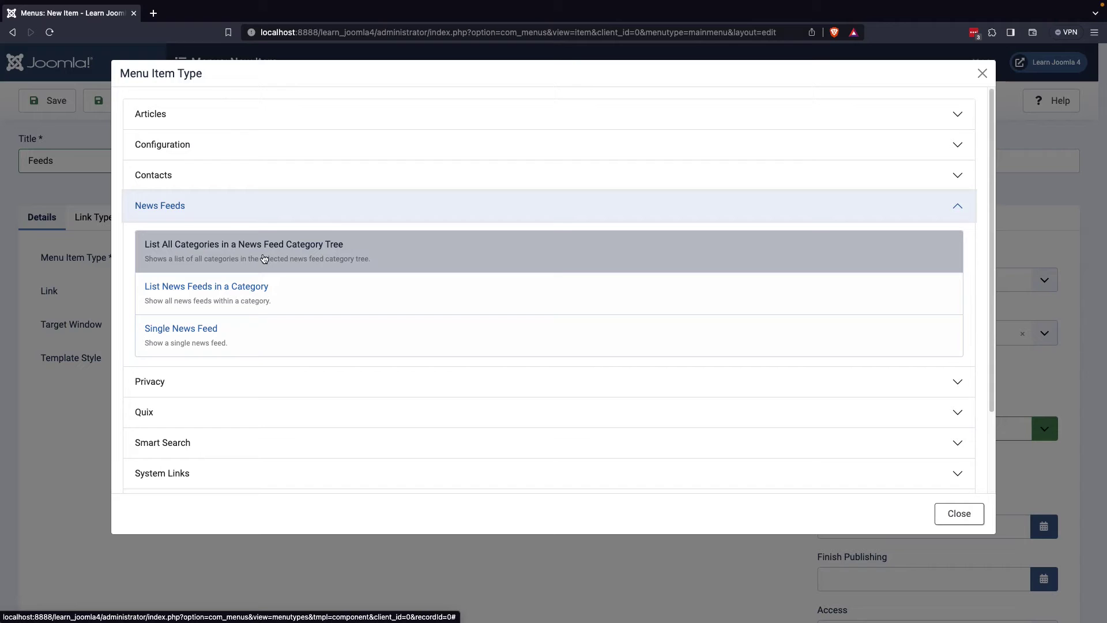
click(203, 251)
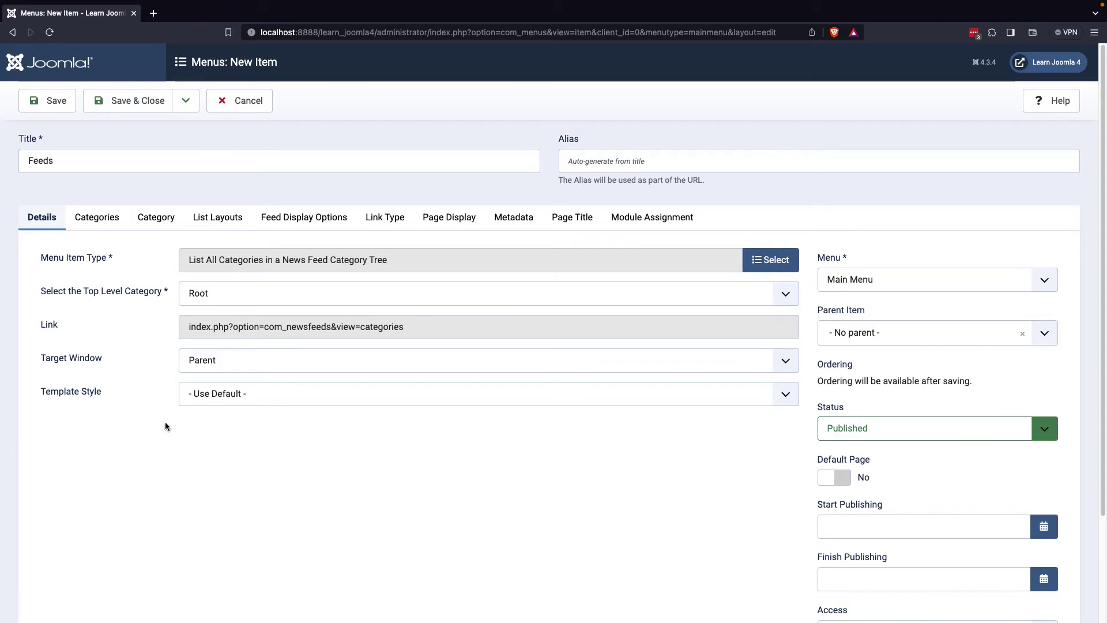
click(220, 298)
Step: Keep Root as top level, save the Feeds menu item, and view its page on the site
click(220, 299)
click(48, 102)
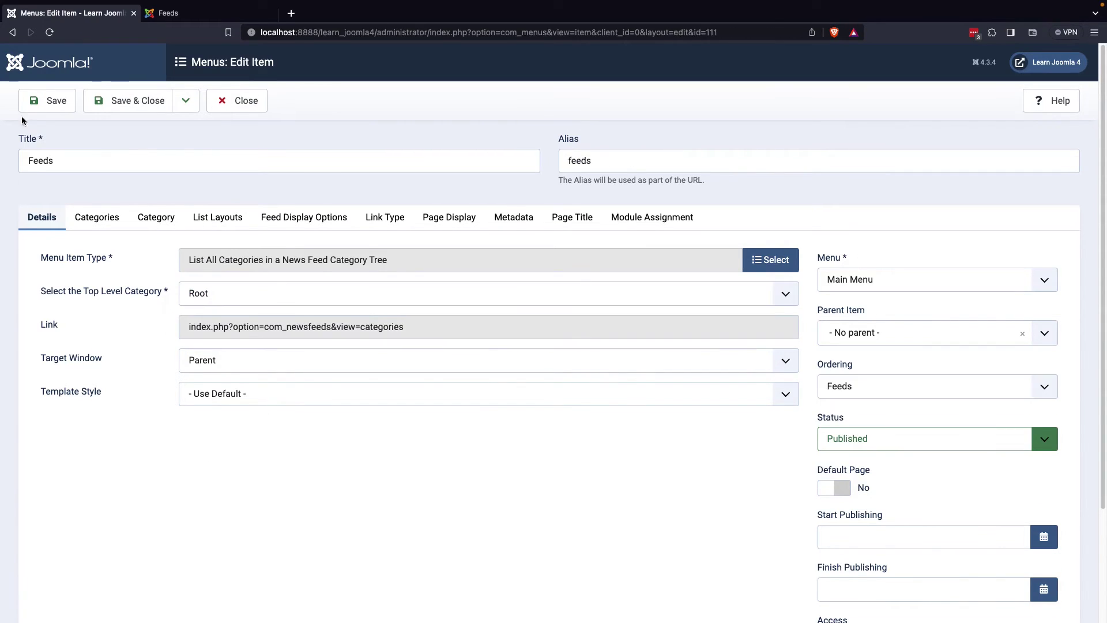
click(49, 110)
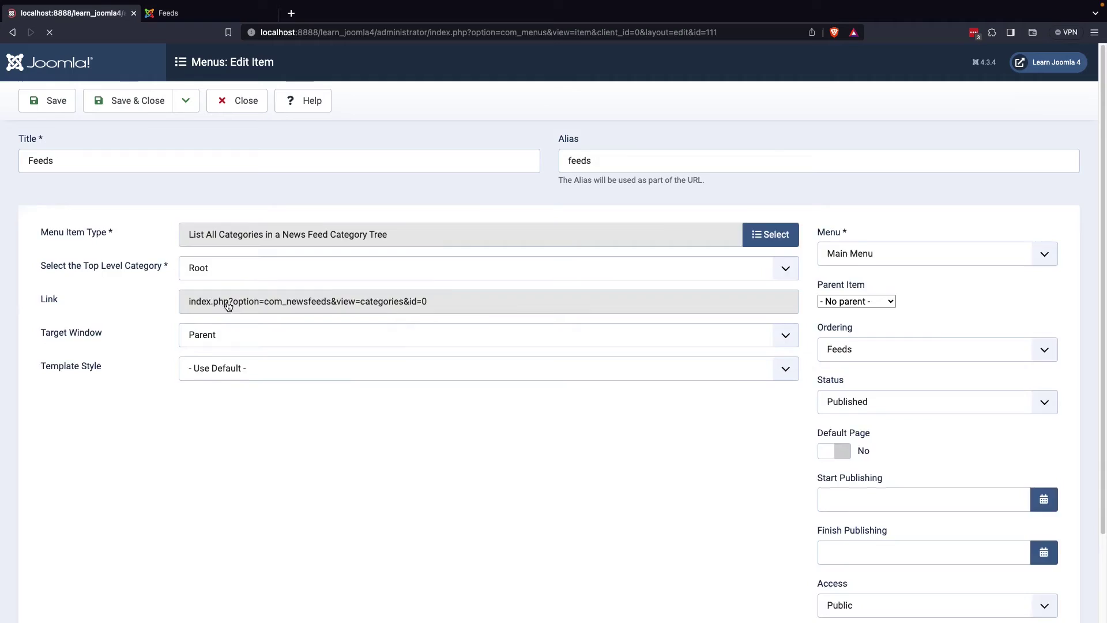
key(ctrl+Tab)
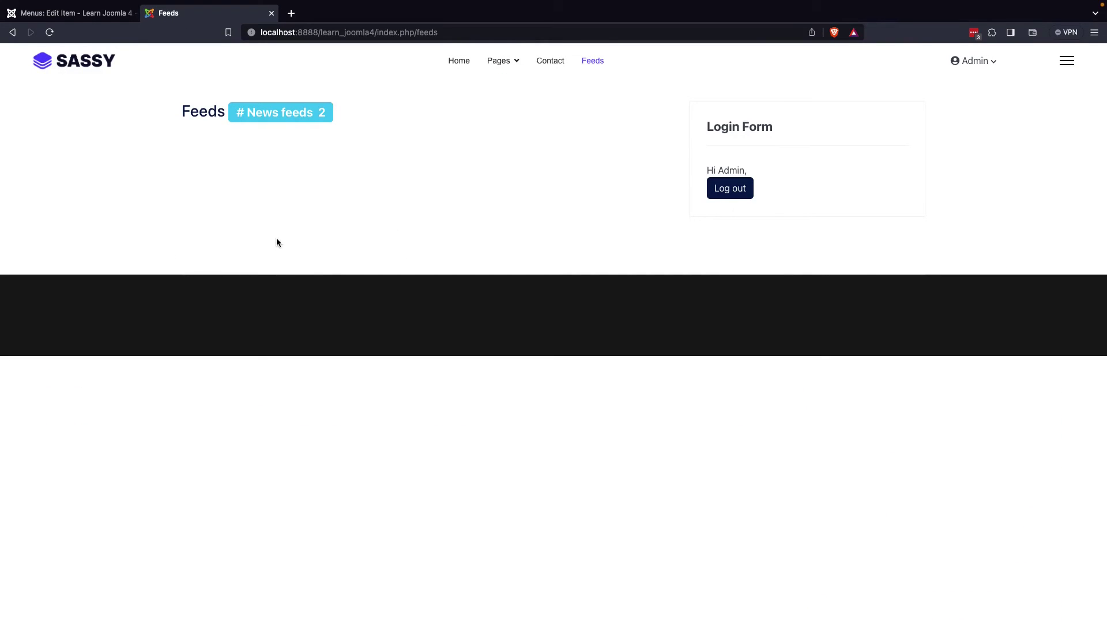
Step: Change the Feeds item to List News Feeds in a Category (Feeds), save, and reload the site
key(ctrl+shift+Tab)
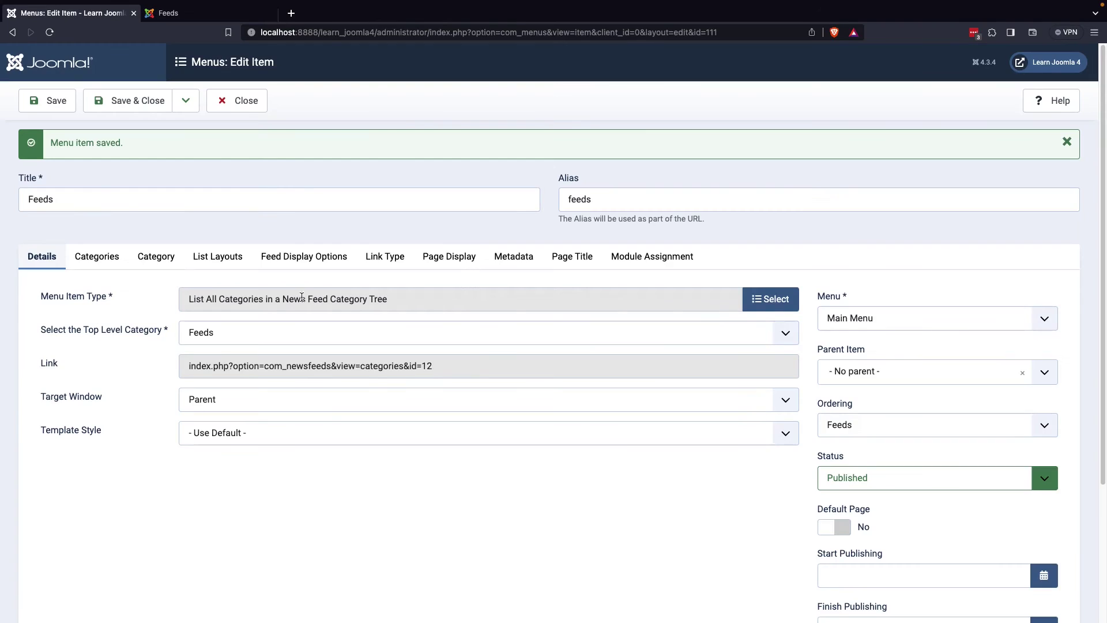
click(769, 299)
click(163, 205)
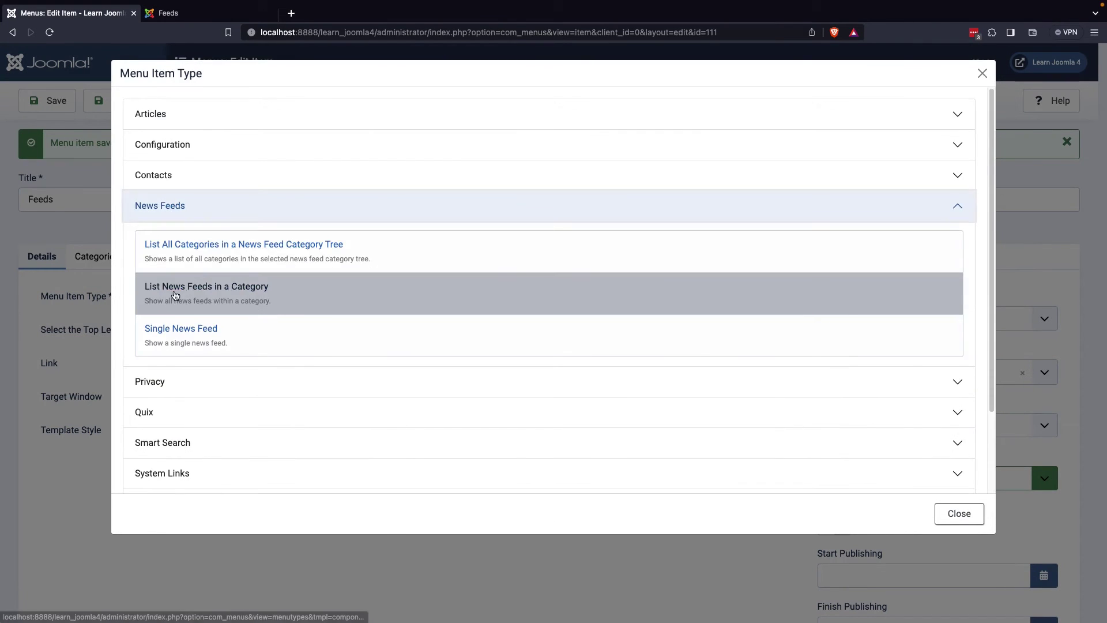
click(173, 286)
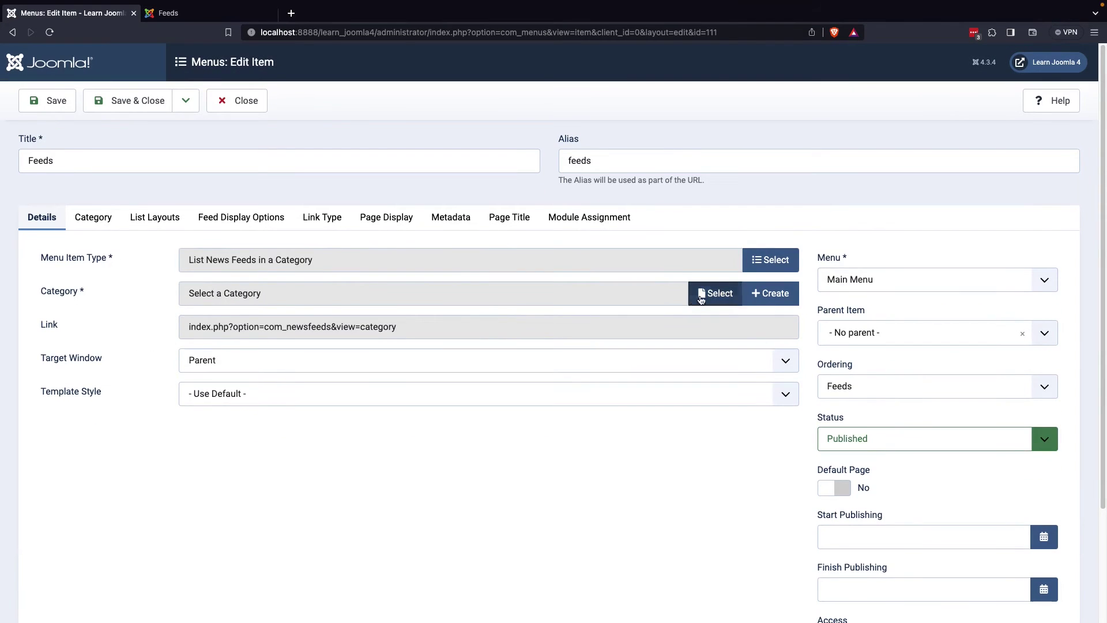
click(710, 291)
click(197, 218)
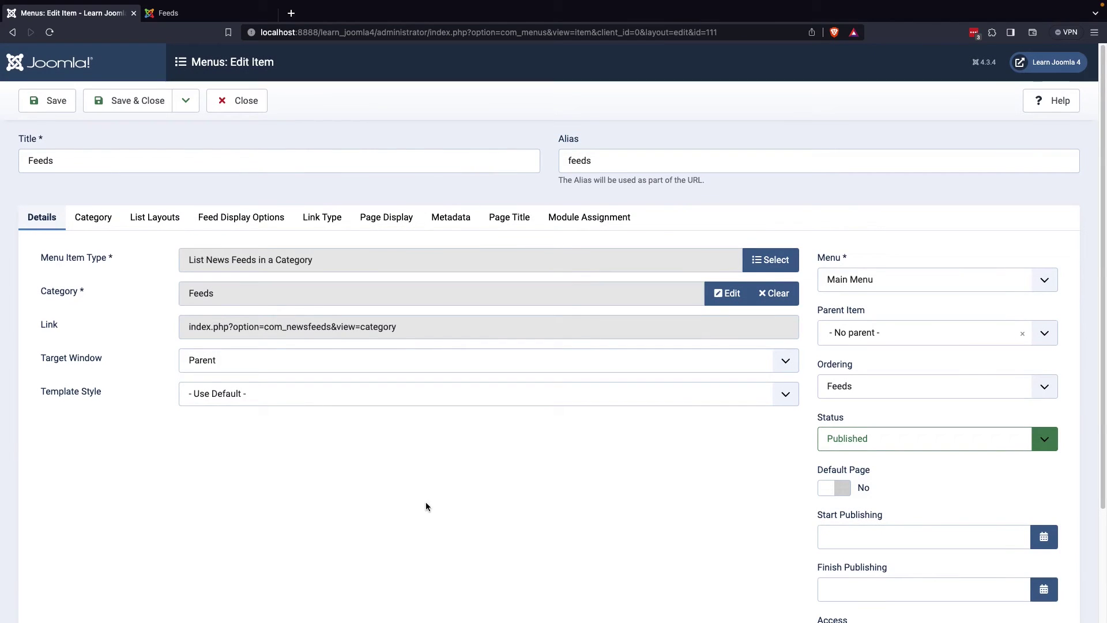
key(j)
key(a)
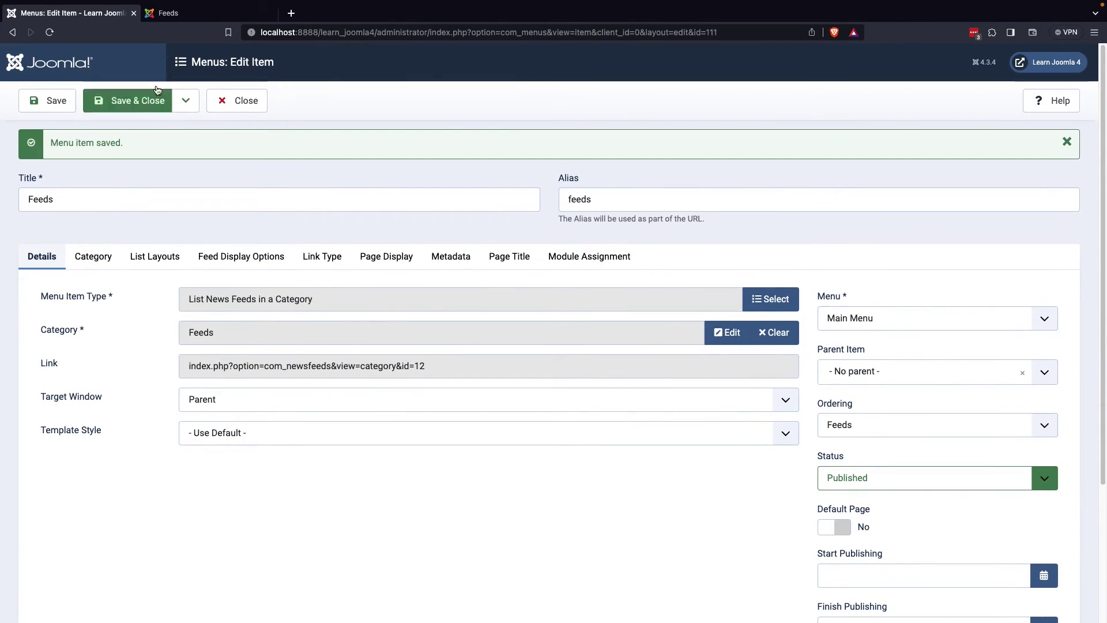
click(173, 13)
key(super+r)
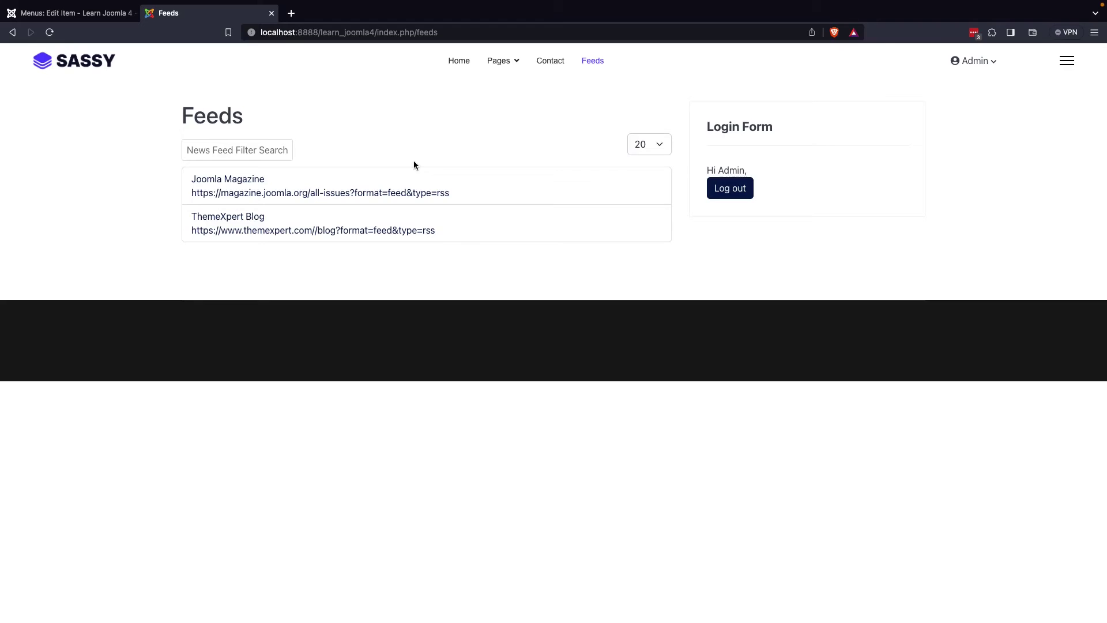
click(58, 14)
Step: Make the Feeds item a Single News Feed for Joomla Magazine, save, and reload the site
click(771, 299)
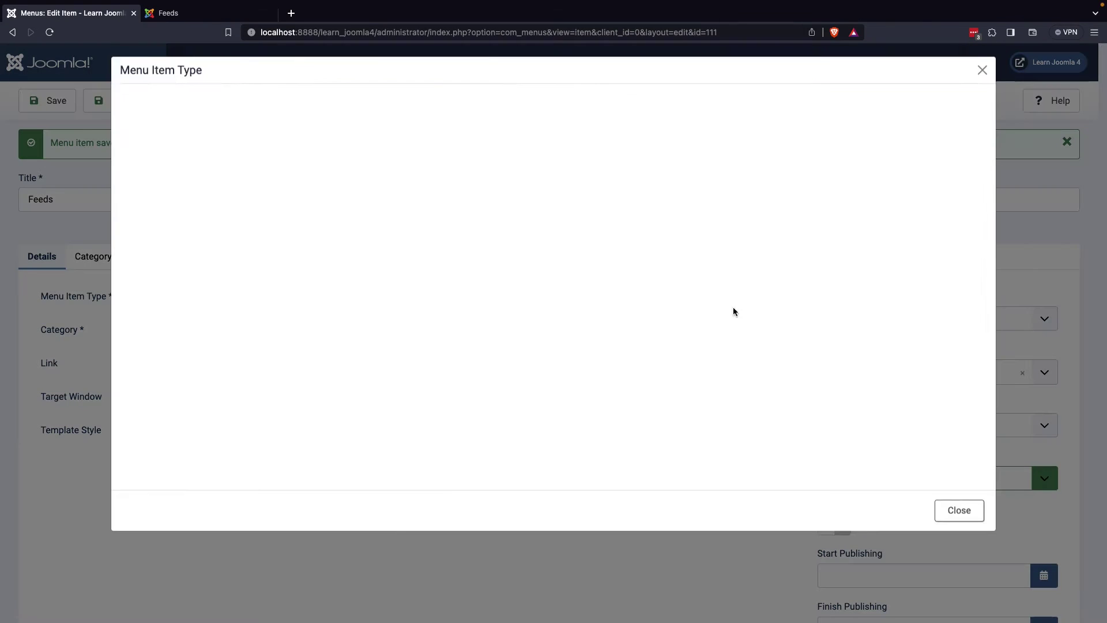
click(170, 207)
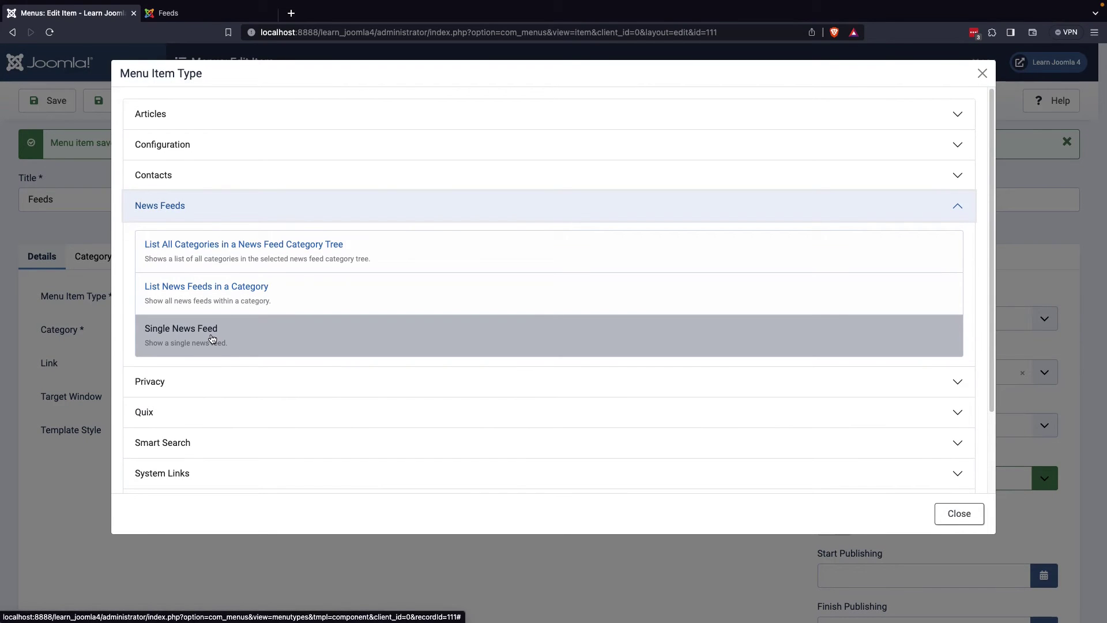
click(211, 338)
click(721, 291)
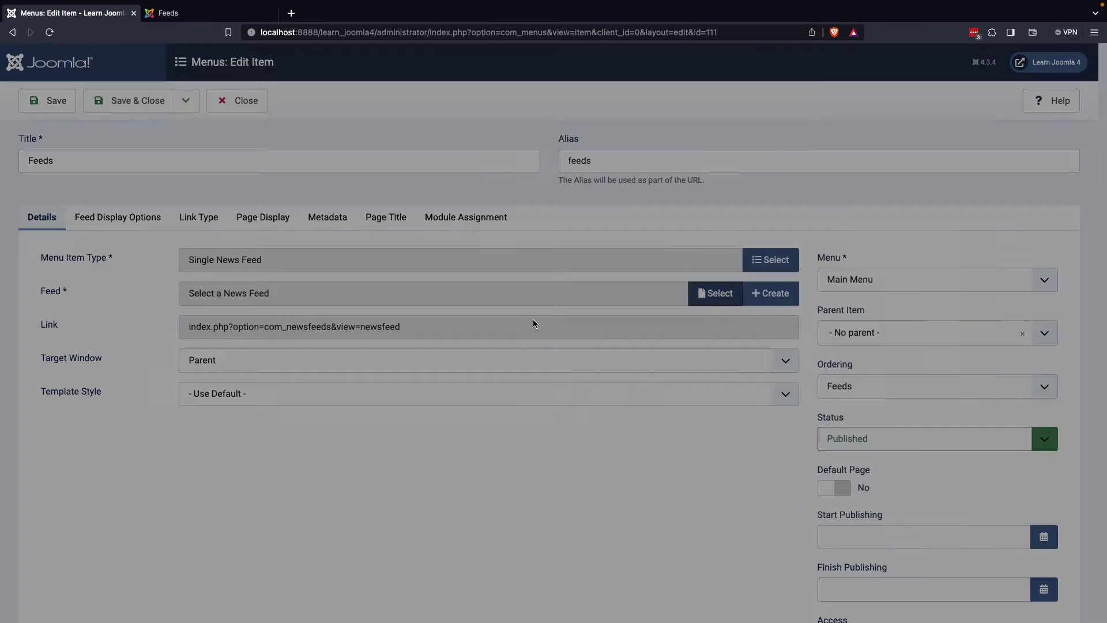
click(195, 168)
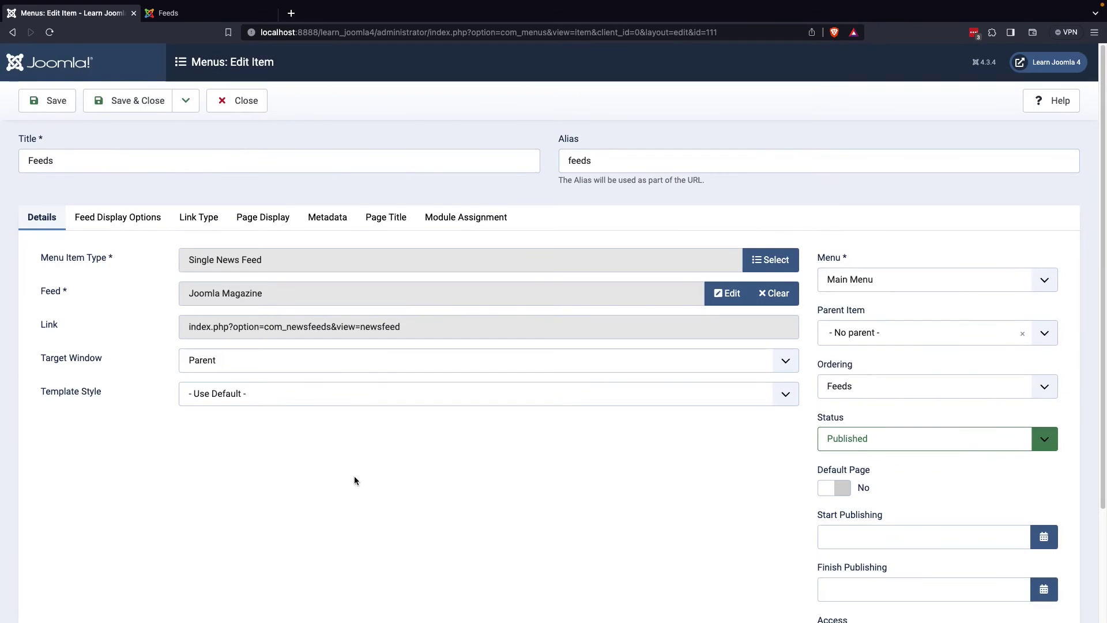
click(47, 101)
click(210, 21)
key(super+r)
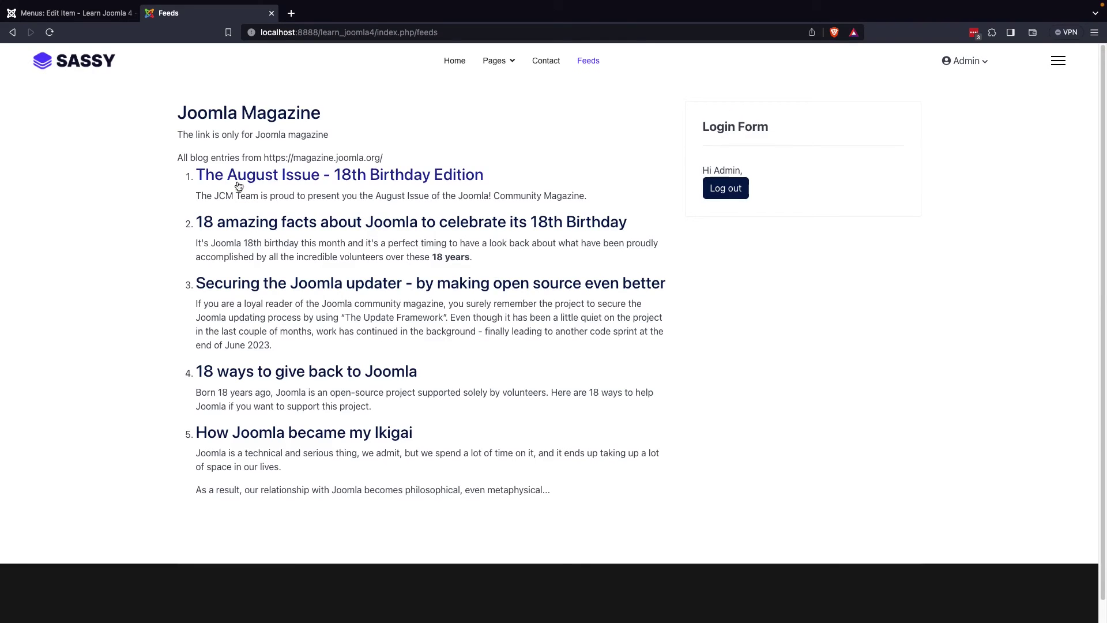
Step: Create a new site module of type Feed Display from System > Site Modules
key(super+1)
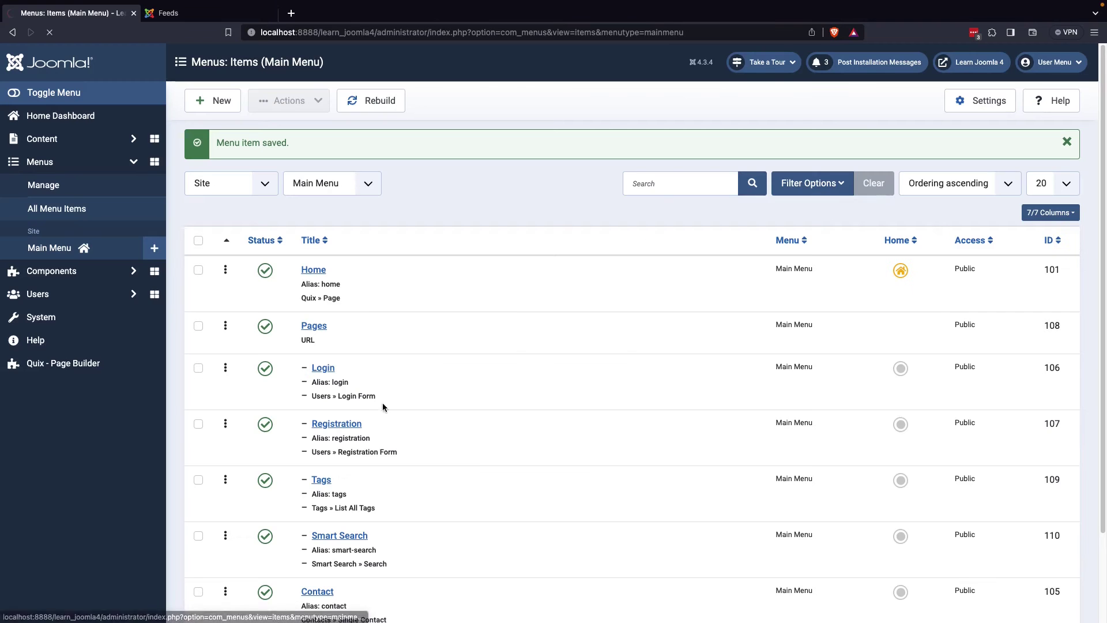
click(40, 231)
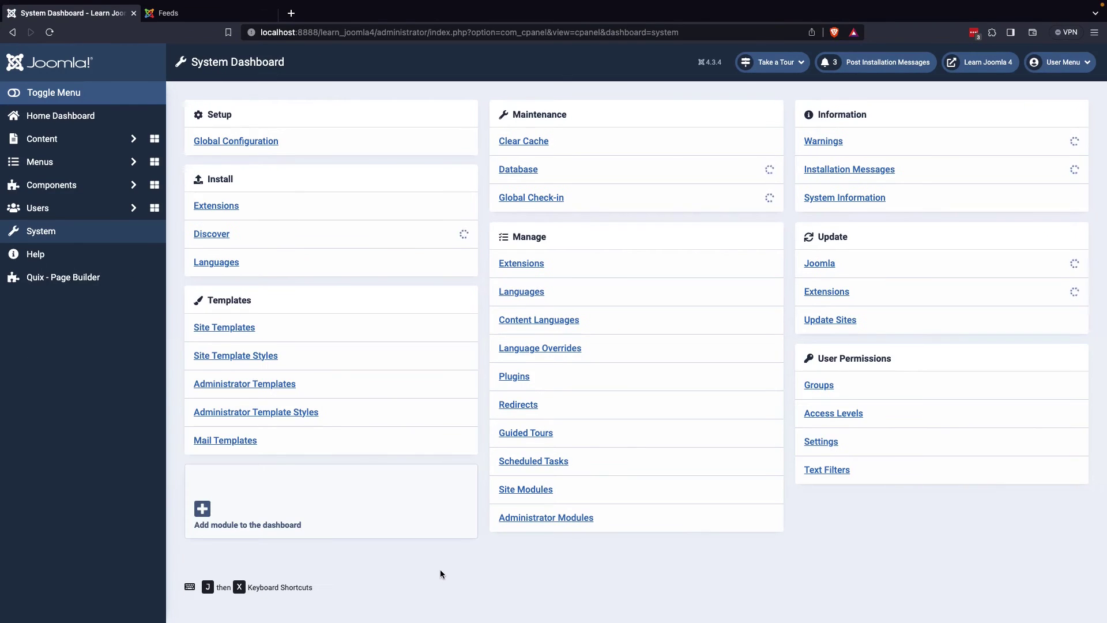
click(526, 489)
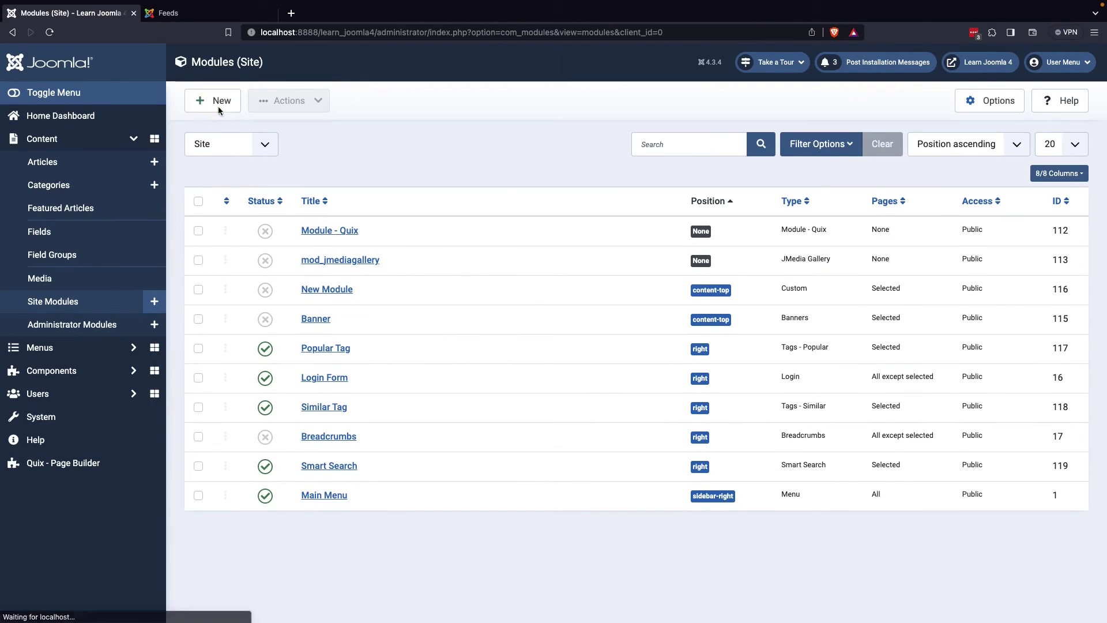
click(218, 103)
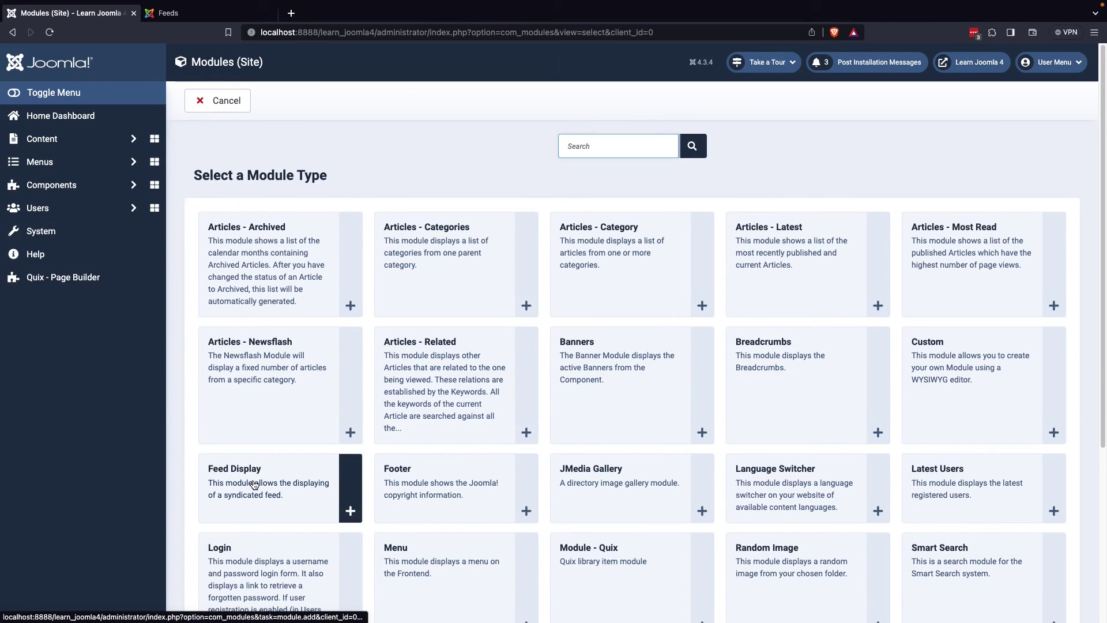
click(254, 484)
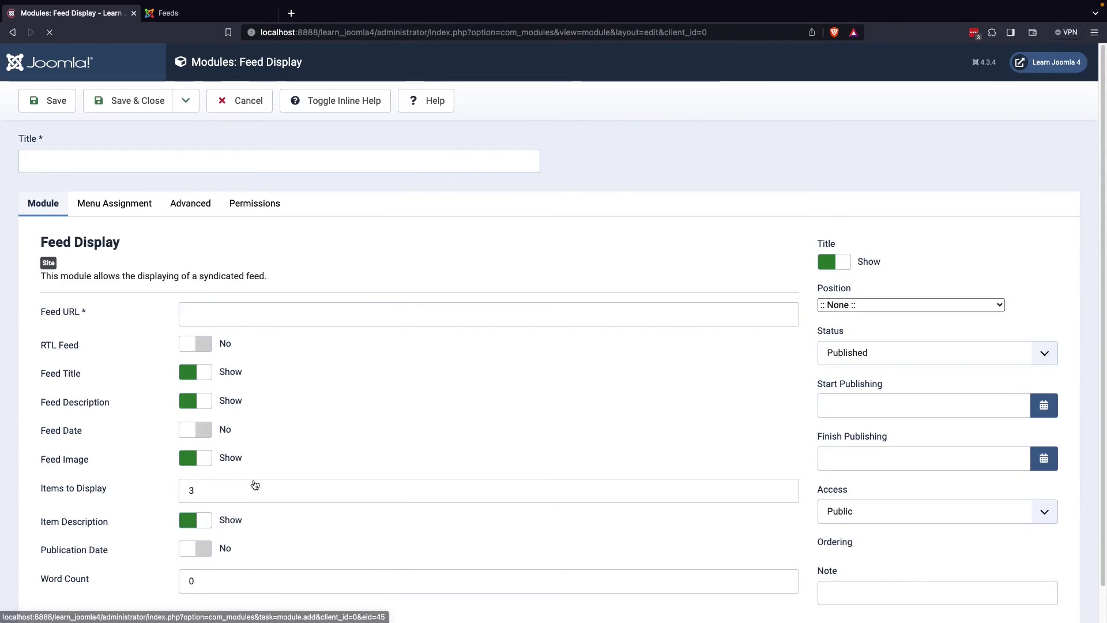
Step: Title the module 'Feed Disp', paste the magazine feed URL, position Right, word count 100
click(68, 161)
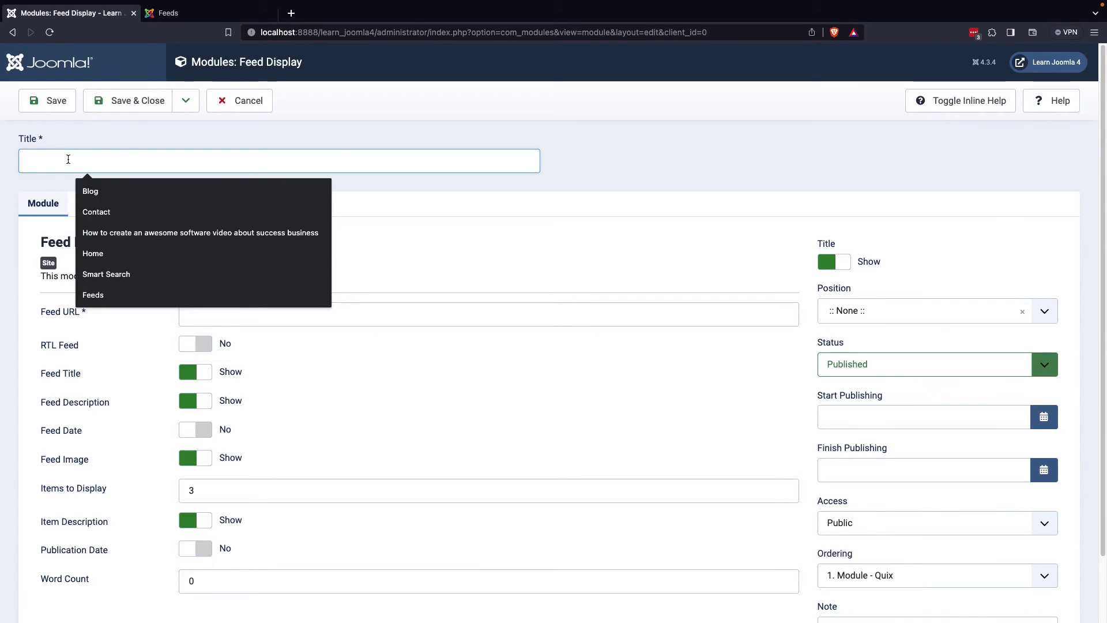
text(Feed Display)
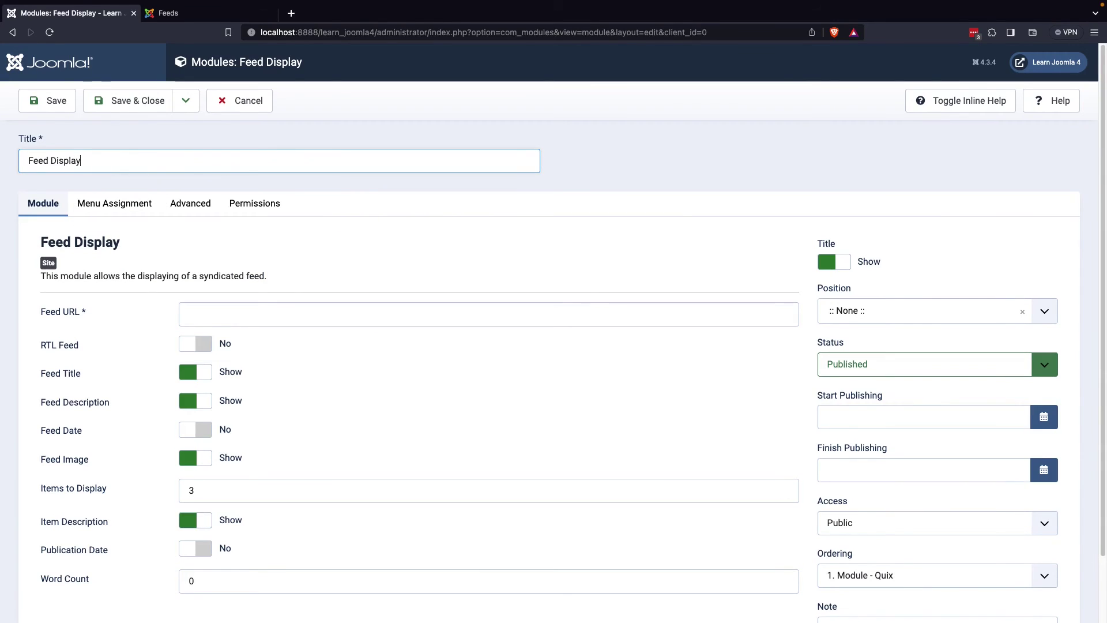
click(210, 316)
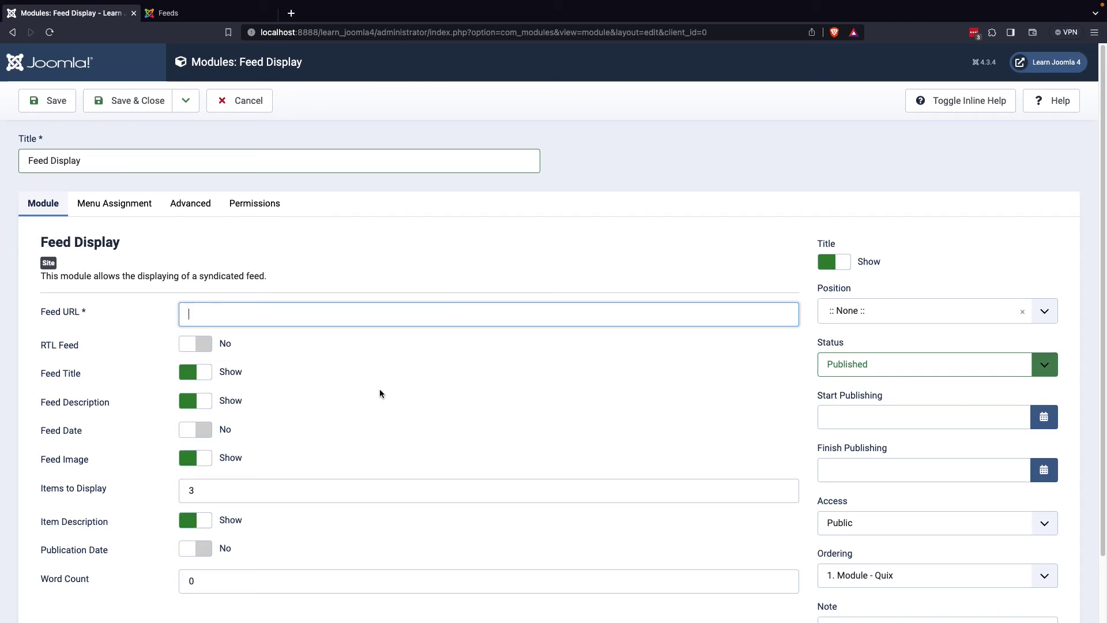
text(https://magazine.joomla.org/all-issues?format=feed&type=rss)
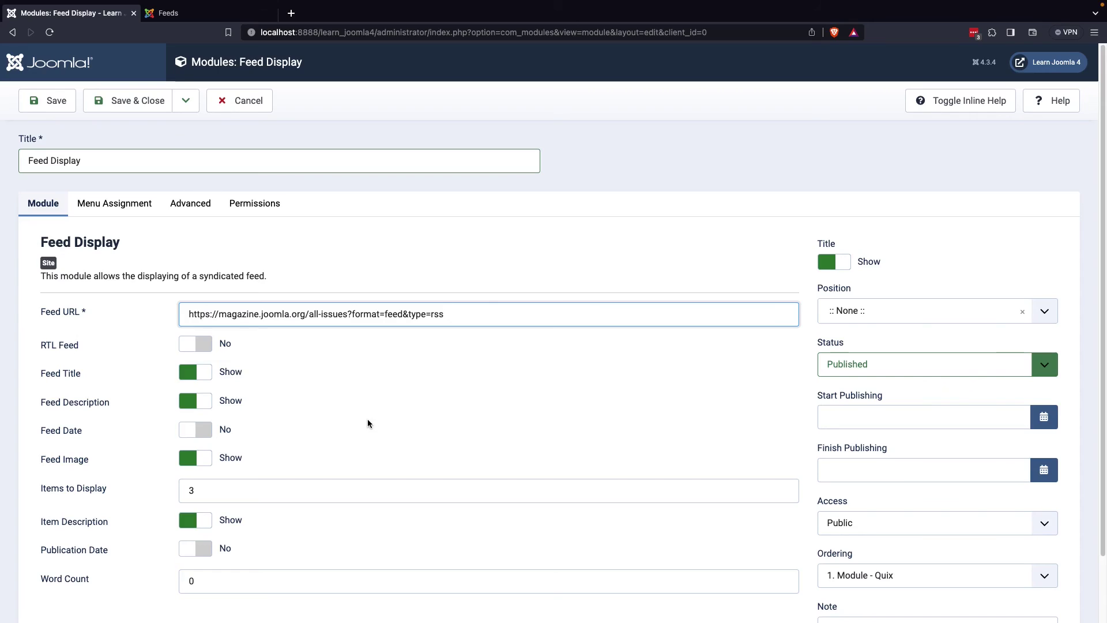
click(846, 313)
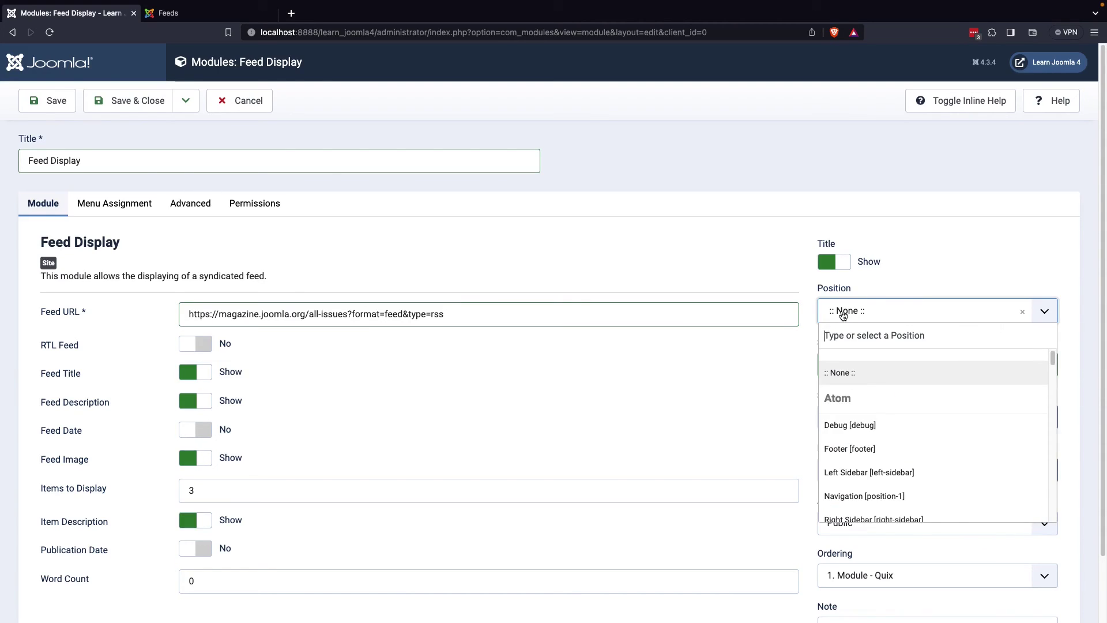
text(Right)
click(857, 362)
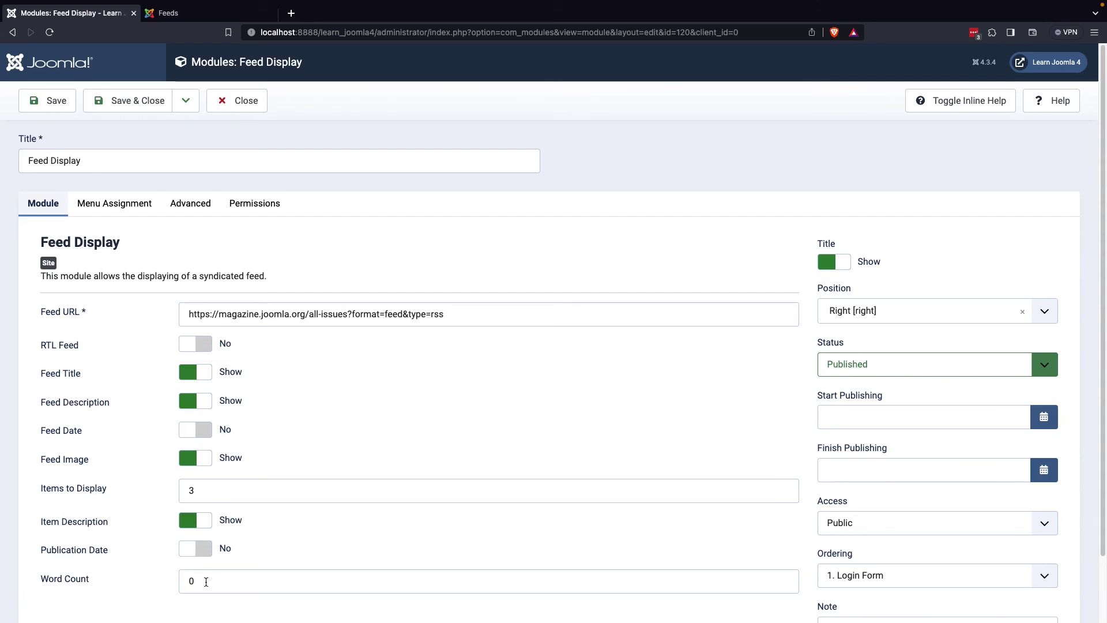
click(203, 580)
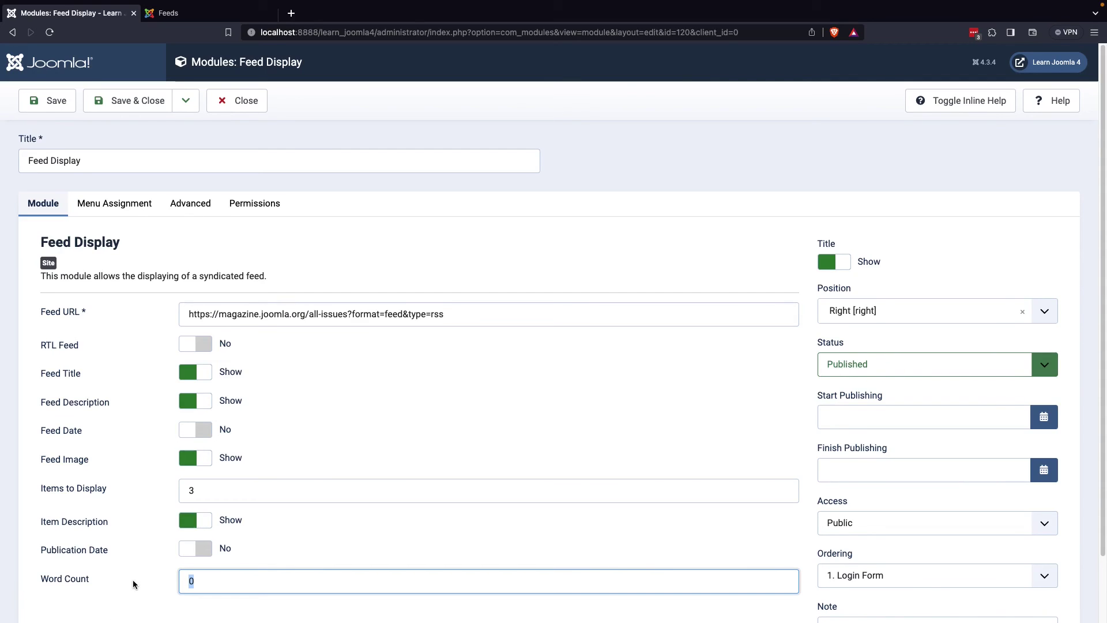
text(100)
Step: Set menu assignment to only on the pages selected, with no items selected
click(115, 203)
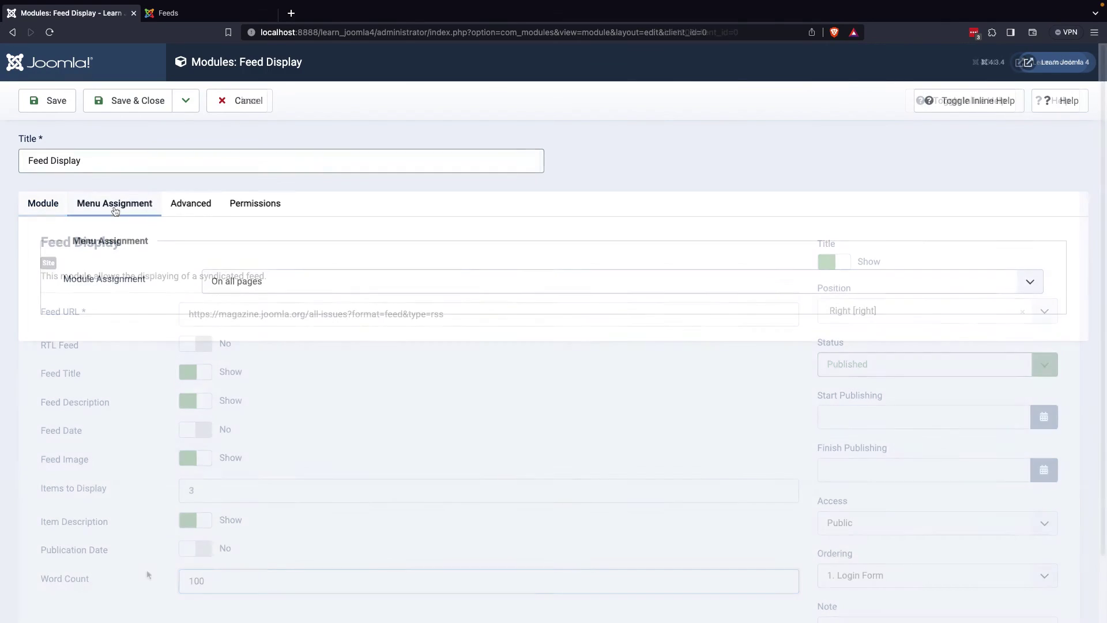
click(231, 288)
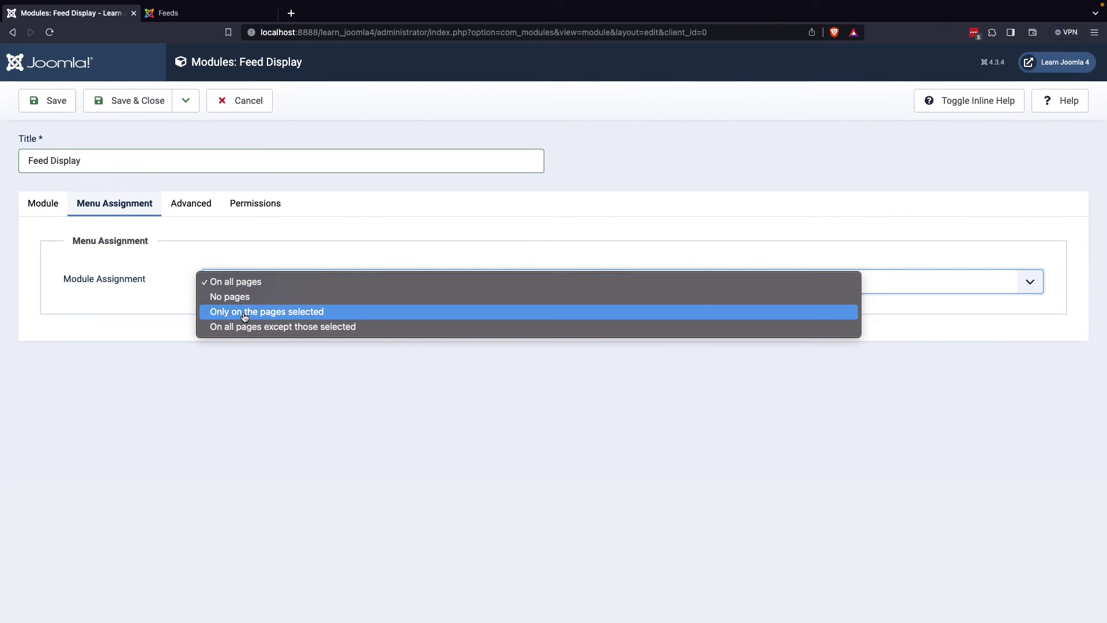
click(245, 312)
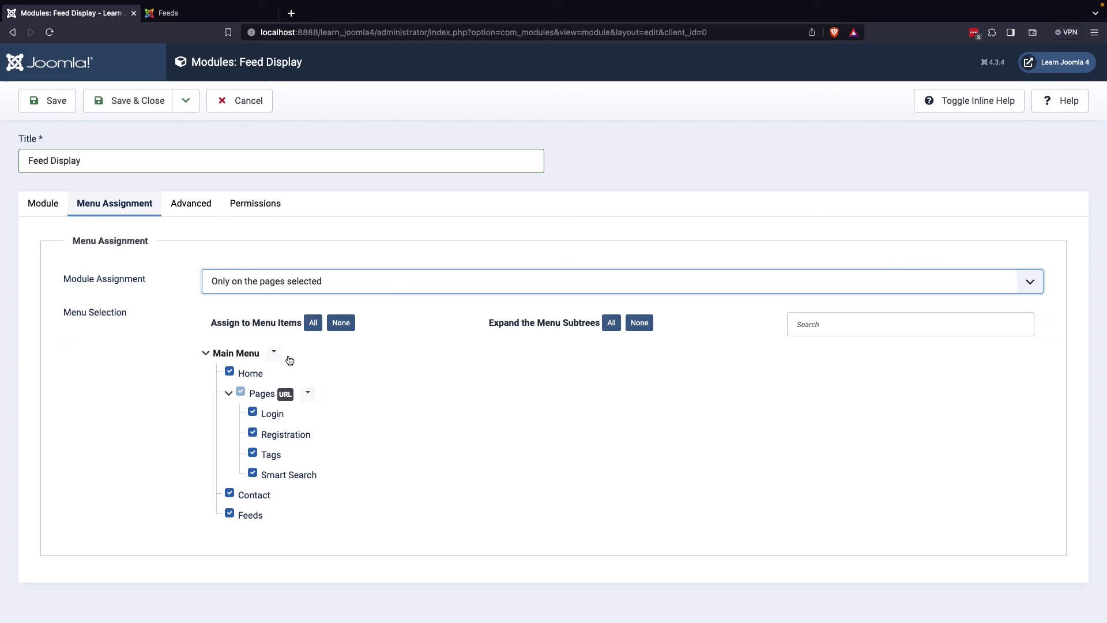
click(338, 326)
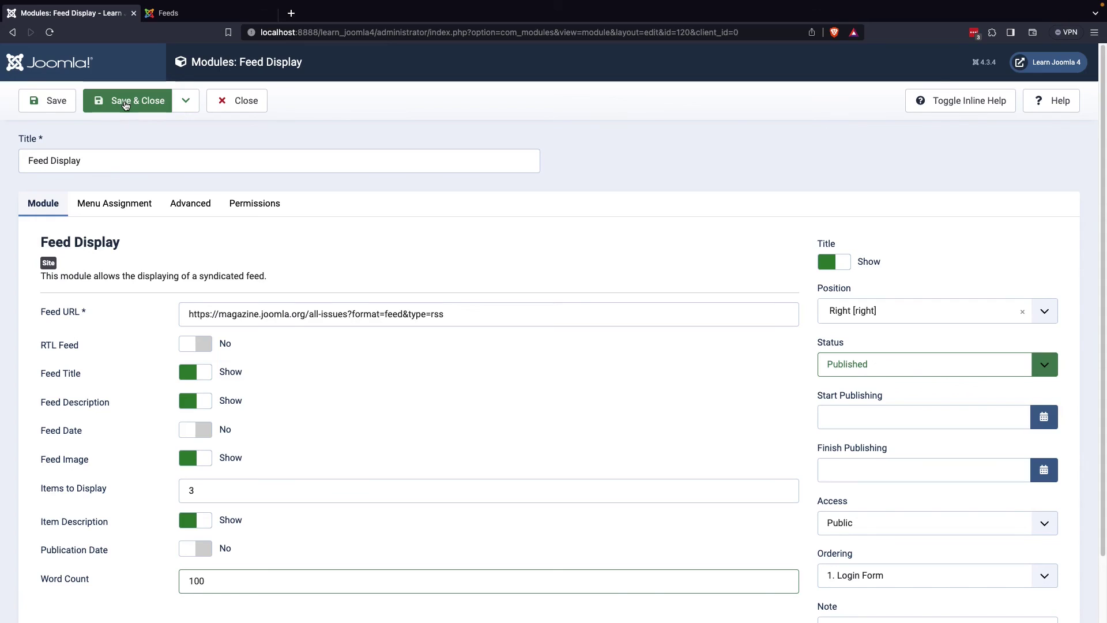
Step: Save and close the Feed Display module, then reload the site's Feeds page to check the right sidebar
click(125, 105)
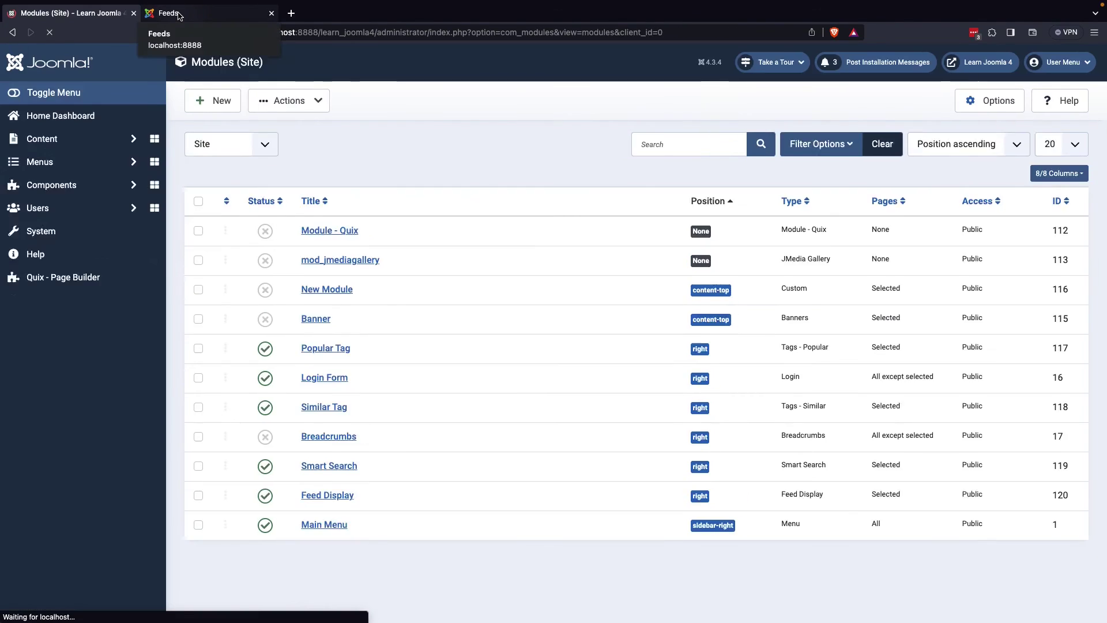
click(178, 14)
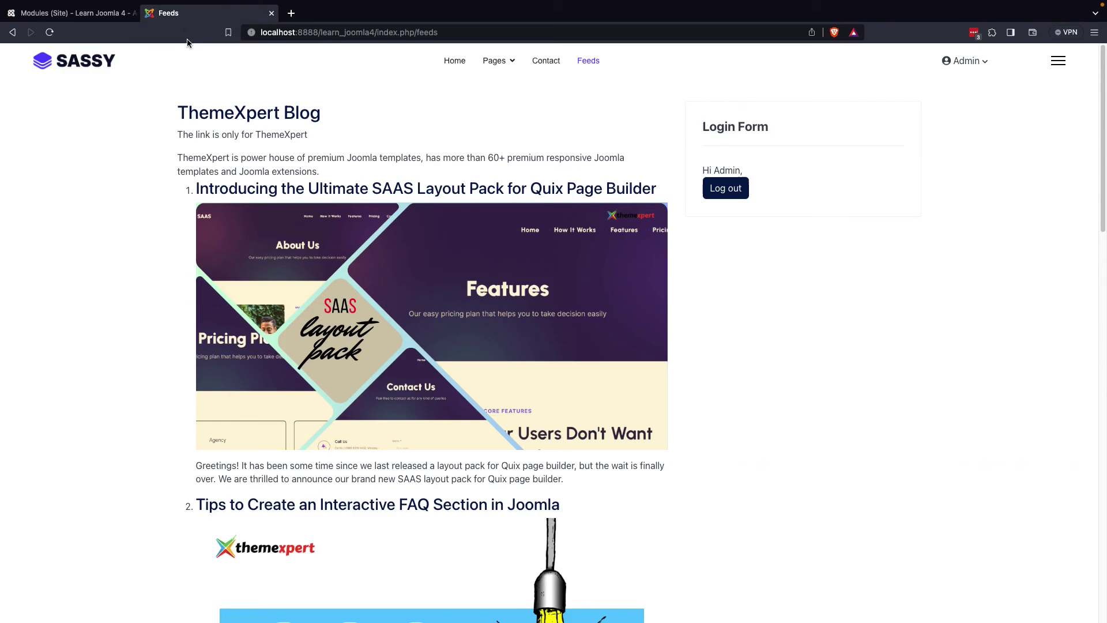
click(48, 32)
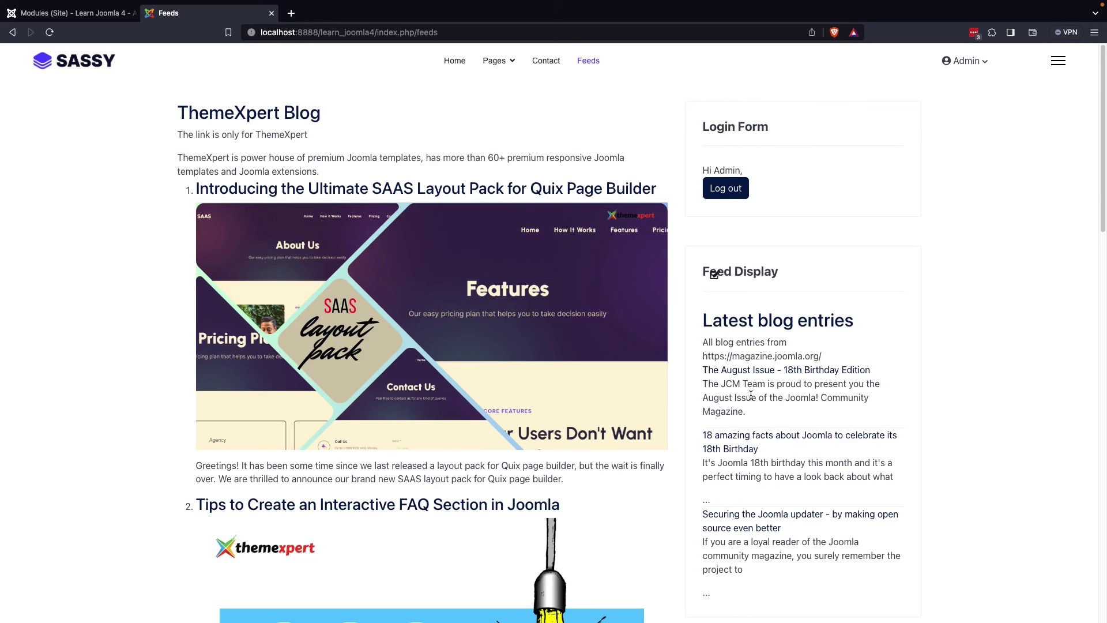
scroll(772, 438, down, 5)
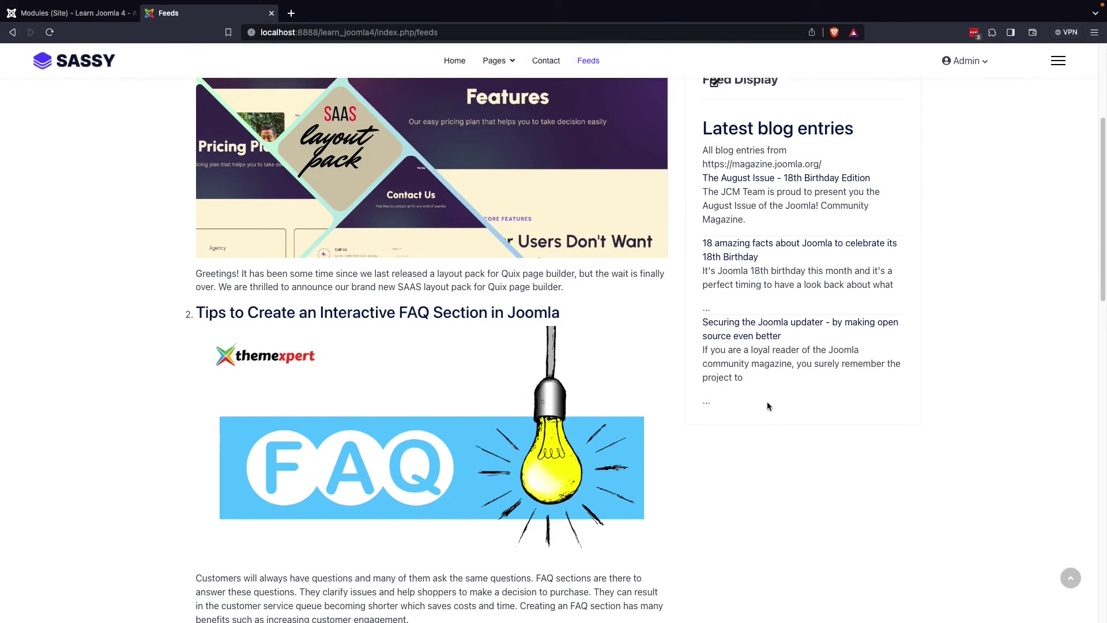
scroll(773, 410, up, 3)
scroll(783, 419, up, 2)
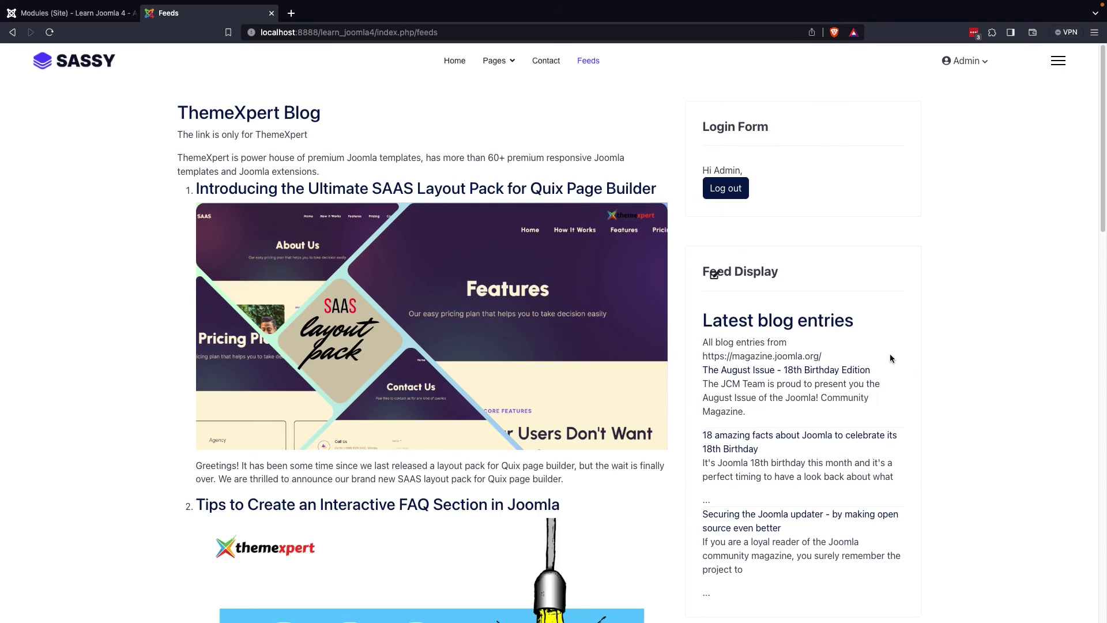